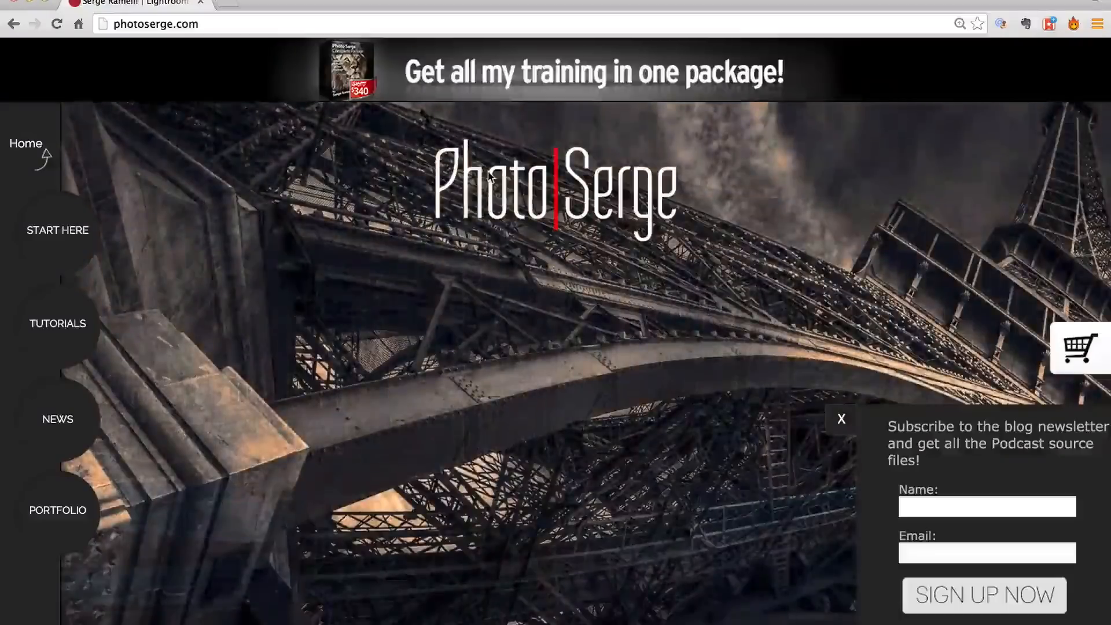
# Open the newsletter sign-up page on photoserge.com.
pyautogui.click(923, 508)
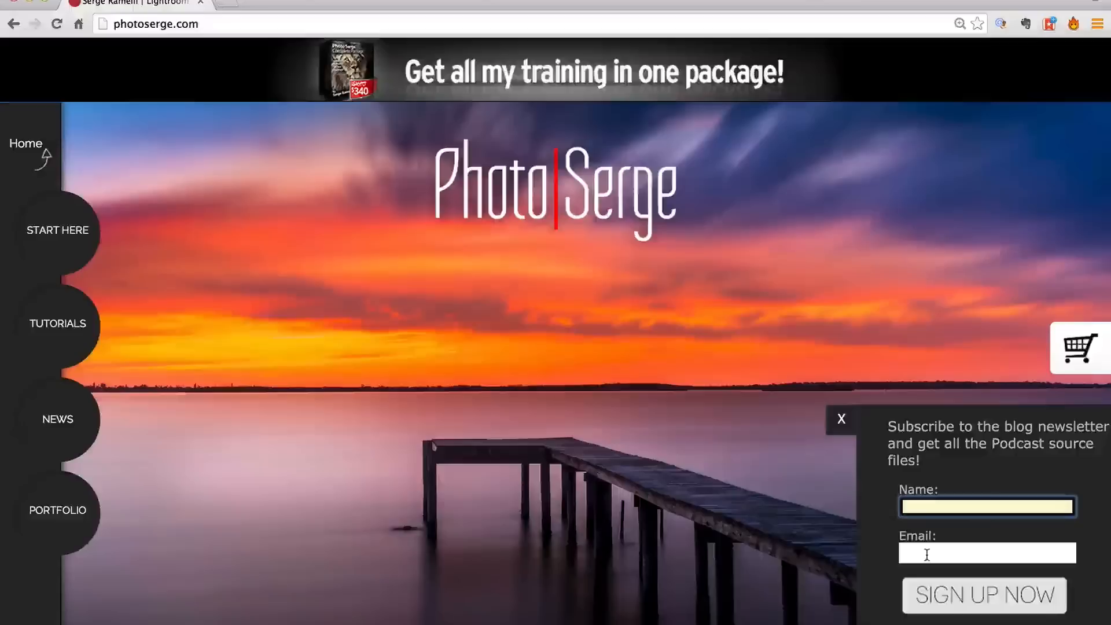
pyautogui.click(60, 423)
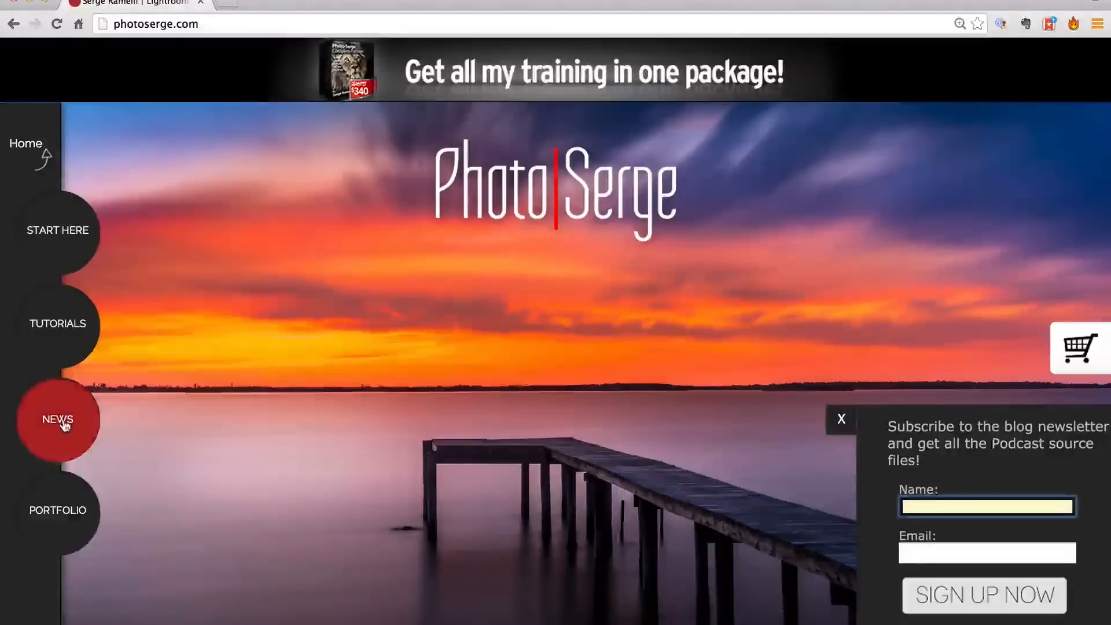
pyautogui.click(161, 454)
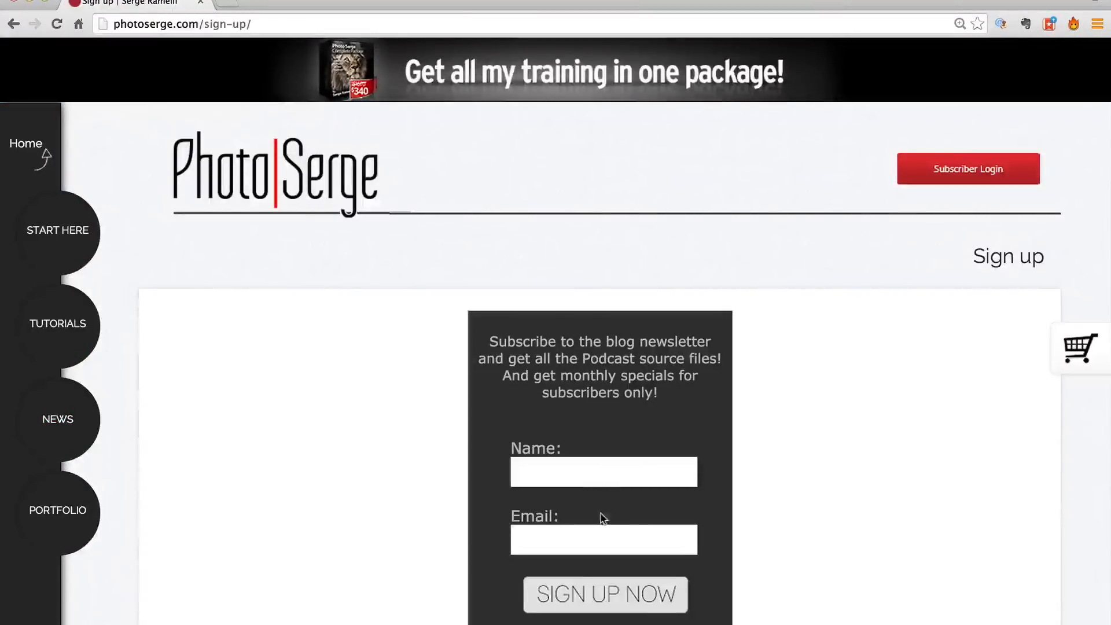
# Switch to Lightroom, hide the Navigator and collections panel, and briefly display the photo's information overlay.
pyautogui.press('super+Tab')
pyautogui.press('super+Tab')
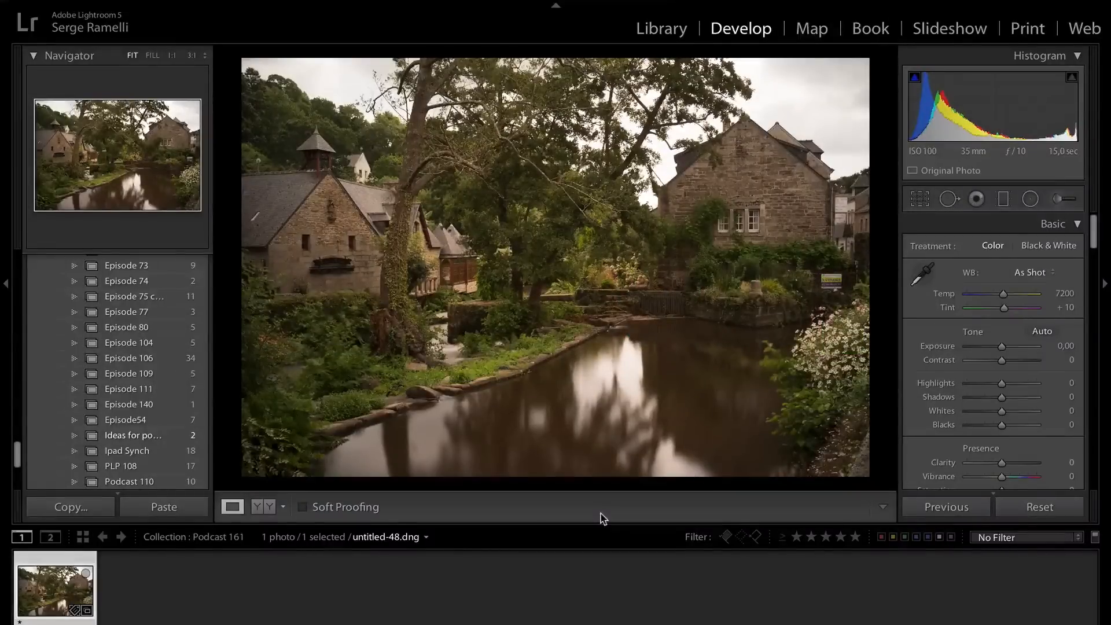
pyautogui.click(5, 285)
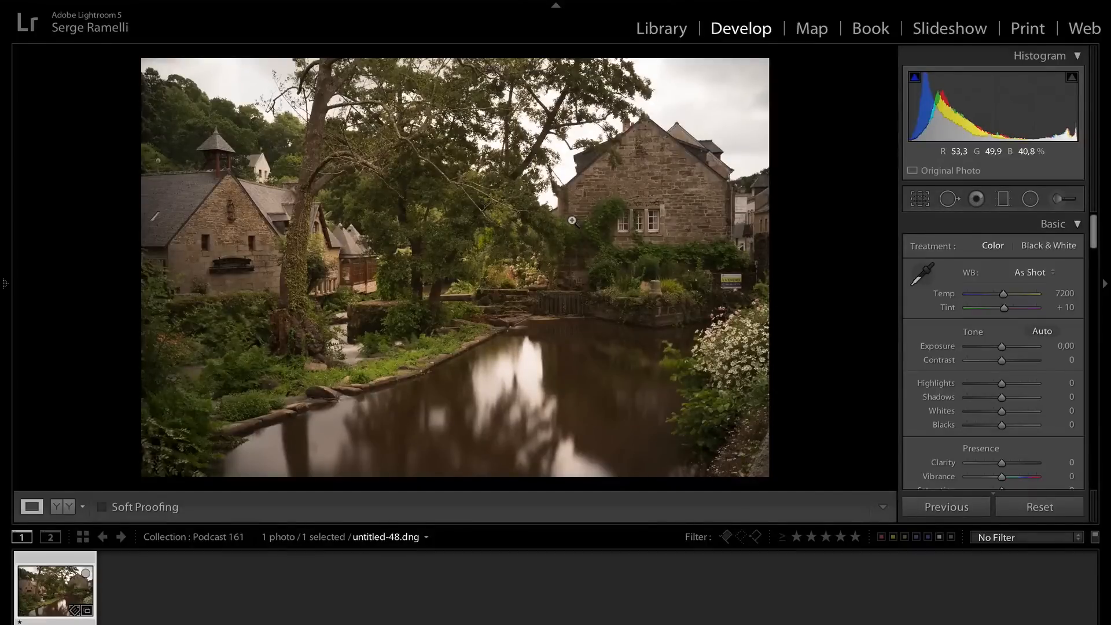
pyautogui.press('i')
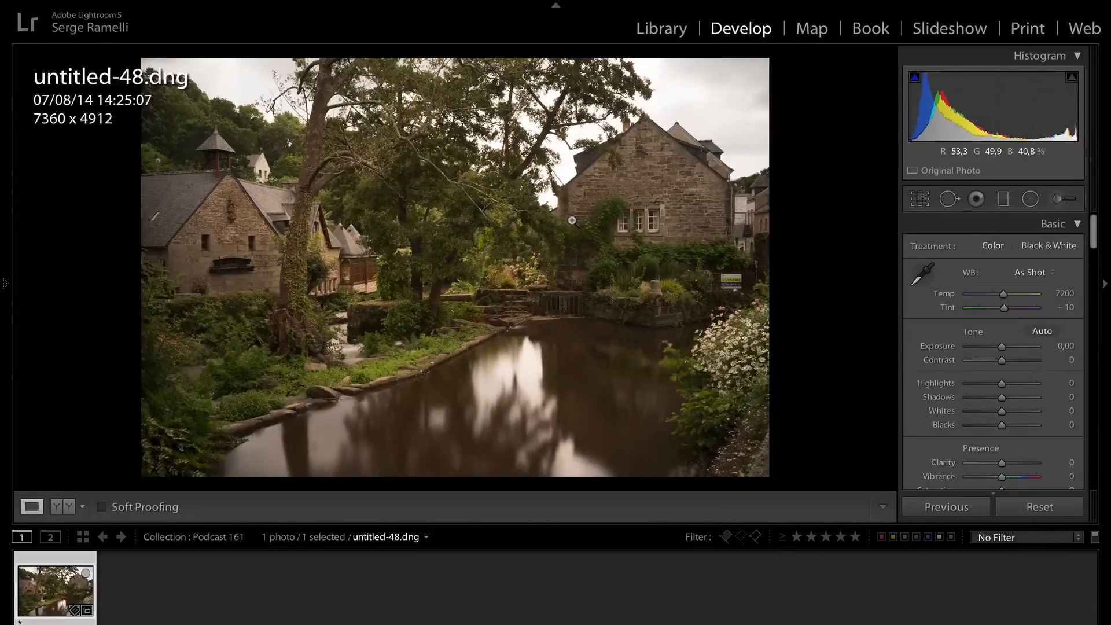
pyautogui.press('i')
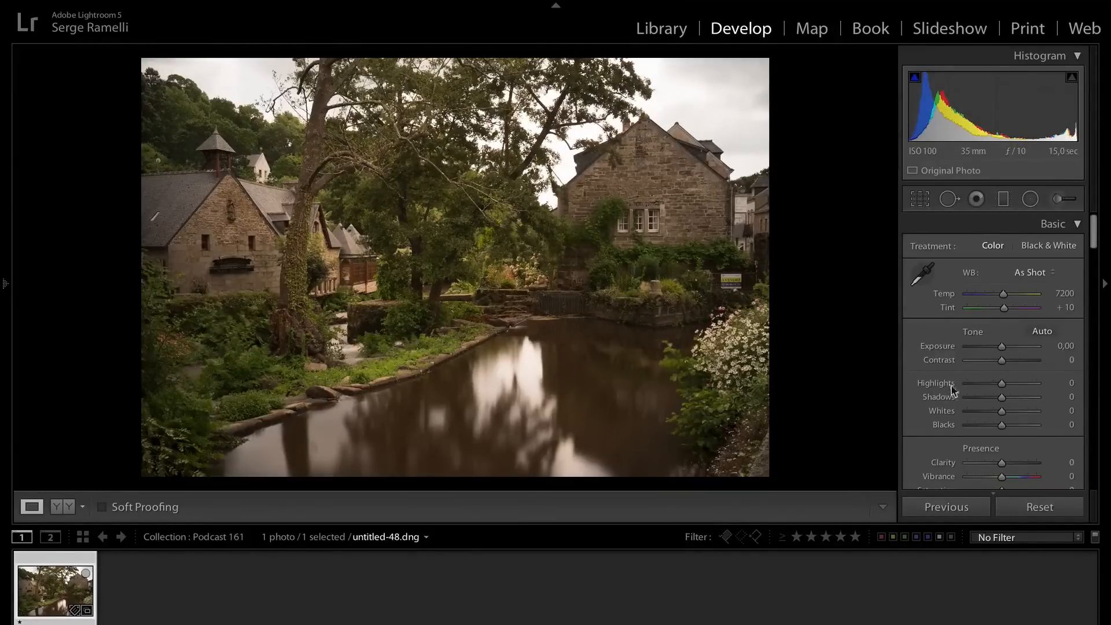
# Set the photo's Shadows to +100, Highlights to -100 and Exposure to -0.25.
pyautogui.moveTo(1002, 400); pyautogui.dragTo(1078, 400)
pyautogui.moveTo(1002, 384); pyautogui.dragTo(931, 389)
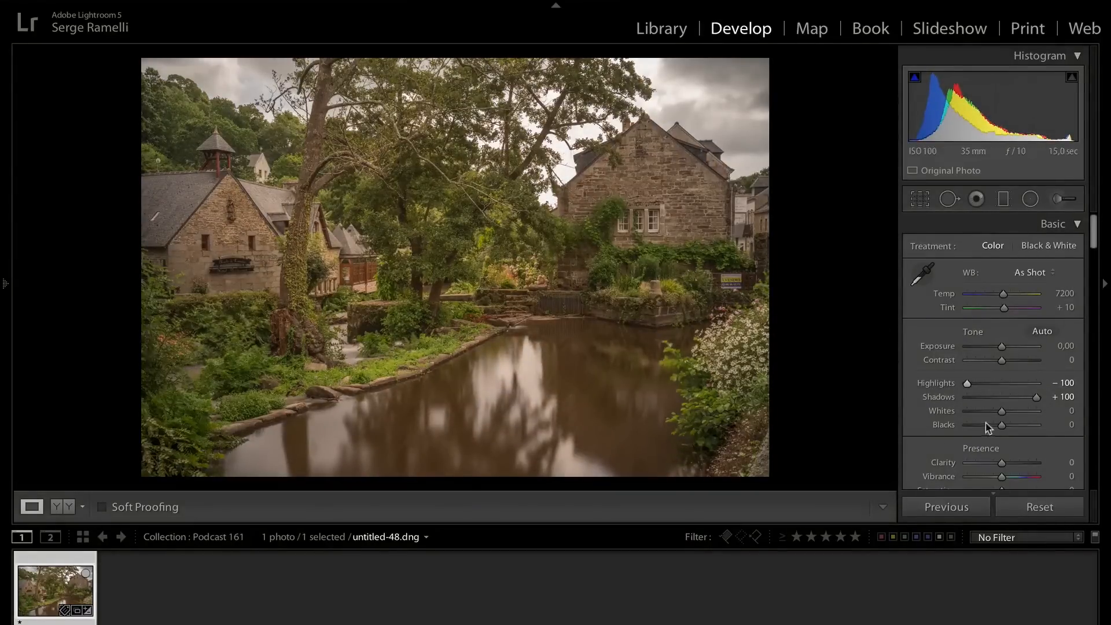
pyautogui.moveTo(1002, 347); pyautogui.dragTo(1002, 352)
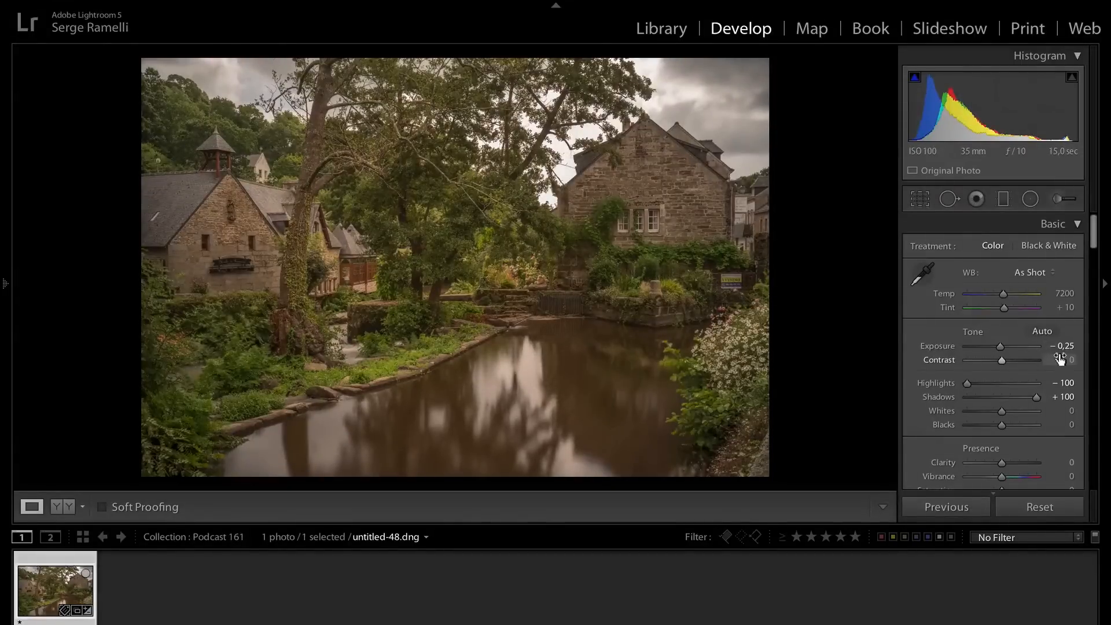
# Set Whites to +18 and Blacks to -35 with the help of the clipping preview.
pyautogui.press('alt')
pyautogui.moveTo(1002, 412); pyautogui.dragTo(1020, 414)
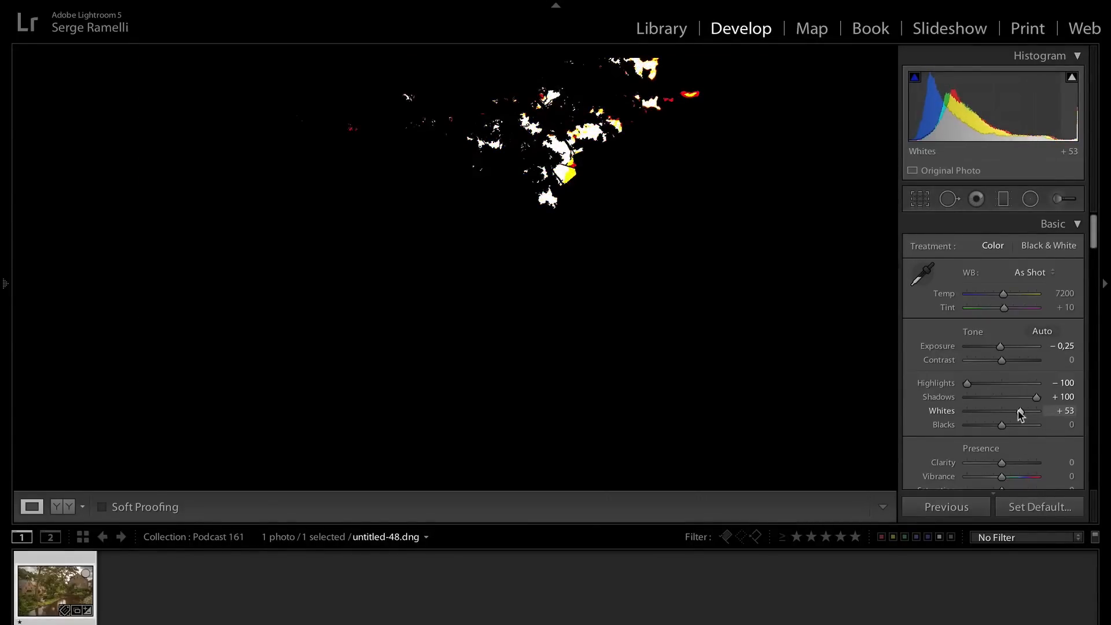
pyautogui.moveTo(1019, 411); pyautogui.dragTo(990, 427)
pyautogui.press('alt')
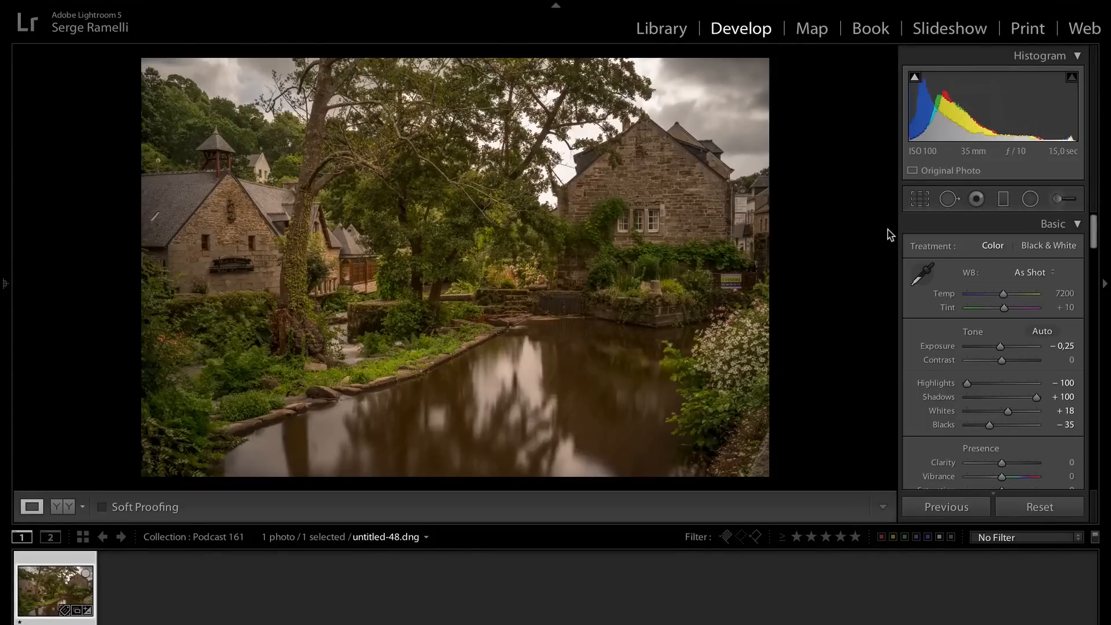
# Change the white balance to Daylight and fine-tune it to Temp 5281 and Tint -36.
pyautogui.click(1037, 276)
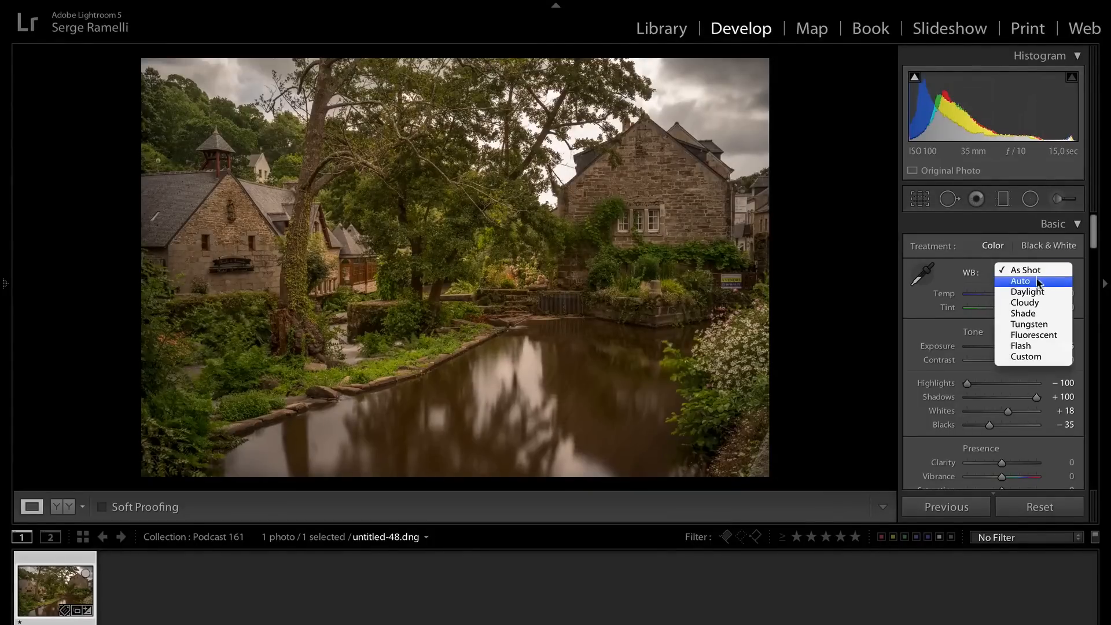
pyautogui.click(1040, 292)
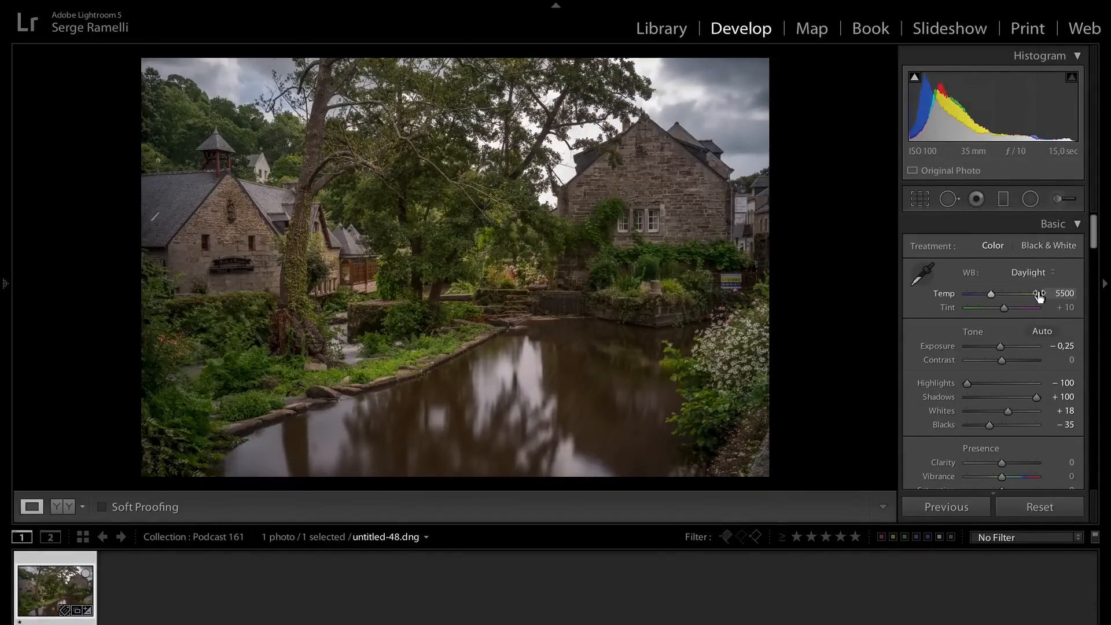
pyautogui.moveTo(991, 295); pyautogui.dragTo(990, 295)
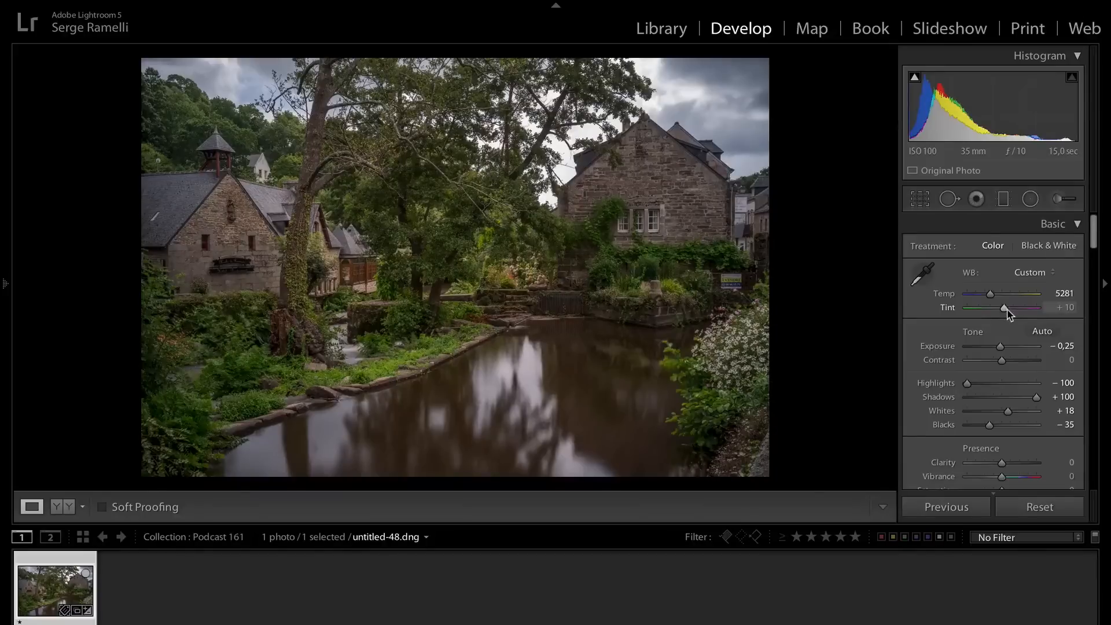
pyautogui.moveTo(1007, 312); pyautogui.dragTo(996, 310)
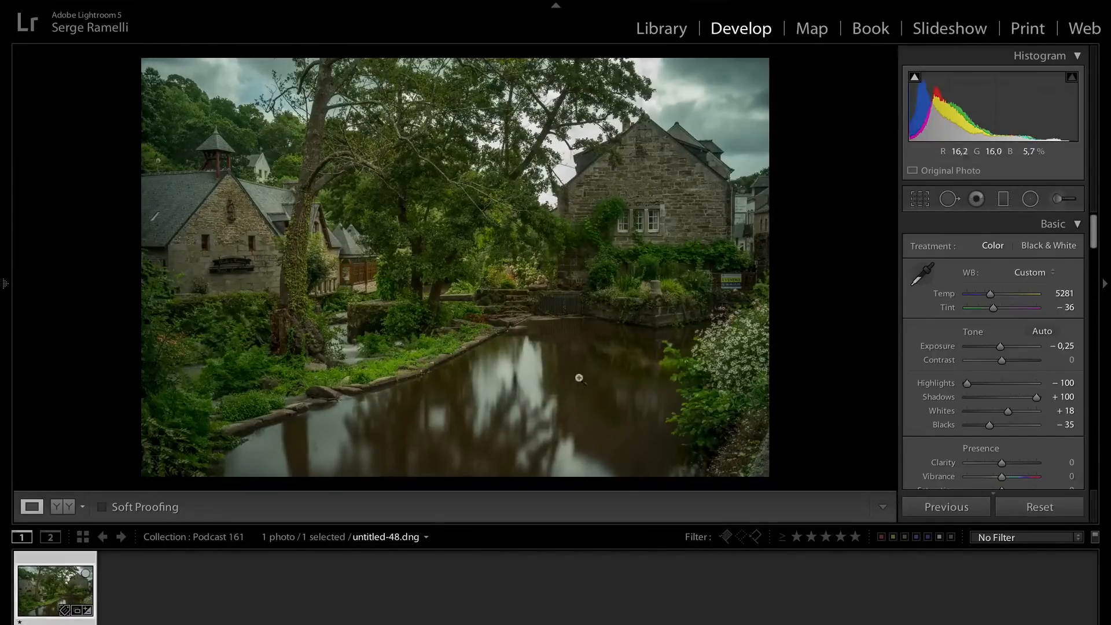
# Paint the water with the Adjustment Brush and set the brushed area's Temp to -21 and Tint to 60.
pyautogui.click(1058, 199)
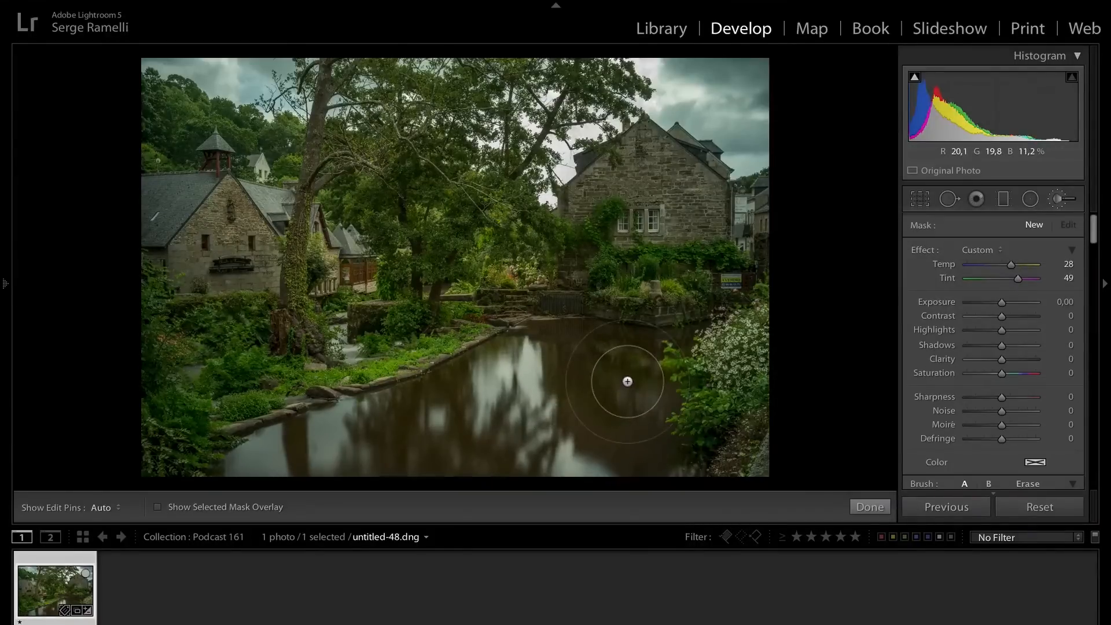
pyautogui.moveTo(519, 371)
pyautogui.mouseDown()
pyautogui.moveTo(421, 408)
pyautogui.moveTo(532, 346)
pyautogui.moveTo(272, 456)
pyautogui.moveTo(505, 466)
pyautogui.moveTo(613, 452)
pyautogui.moveTo(580, 402)
pyautogui.moveTo(571, 357)
pyautogui.moveTo(606, 362)
pyautogui.moveTo(626, 441)
pyautogui.moveTo(638, 390)
pyautogui.moveTo(490, 399)
pyautogui.moveTo(313, 457)
pyautogui.moveTo(234, 465)
pyautogui.moveTo(482, 468)
pyautogui.moveTo(624, 453)
pyautogui.mouseUp()
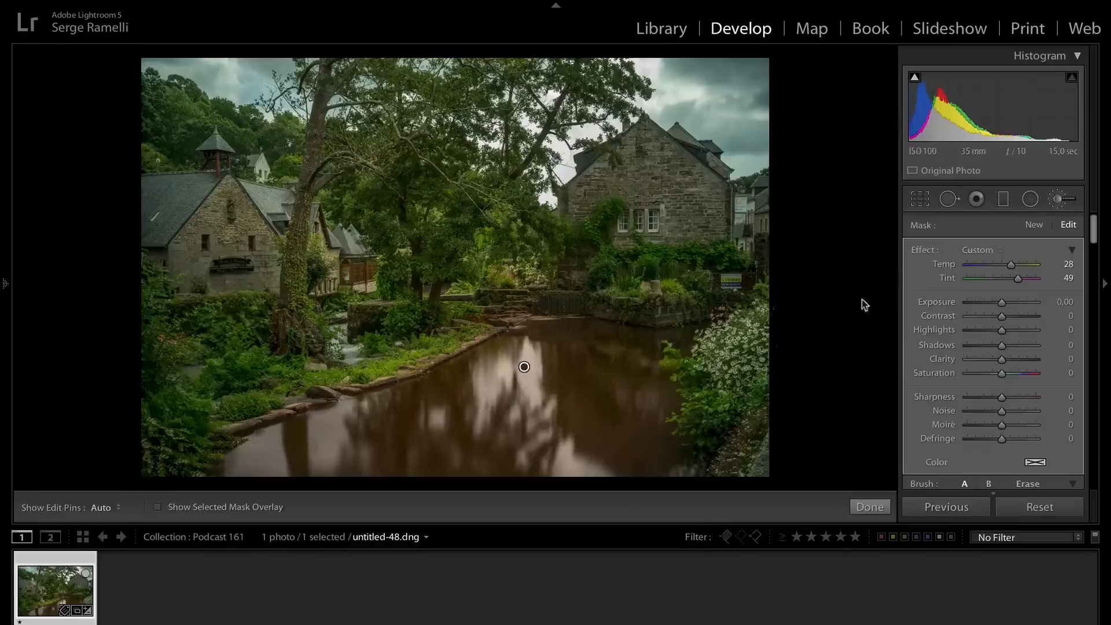
pyautogui.moveTo(1011, 264)
pyautogui.mouseDown()
pyautogui.moveTo(991, 267)
pyautogui.moveTo(1017, 278)
pyautogui.moveTo(1000, 280)
pyautogui.moveTo(1026, 279)
pyautogui.moveTo(992, 269)
pyautogui.mouseUp()
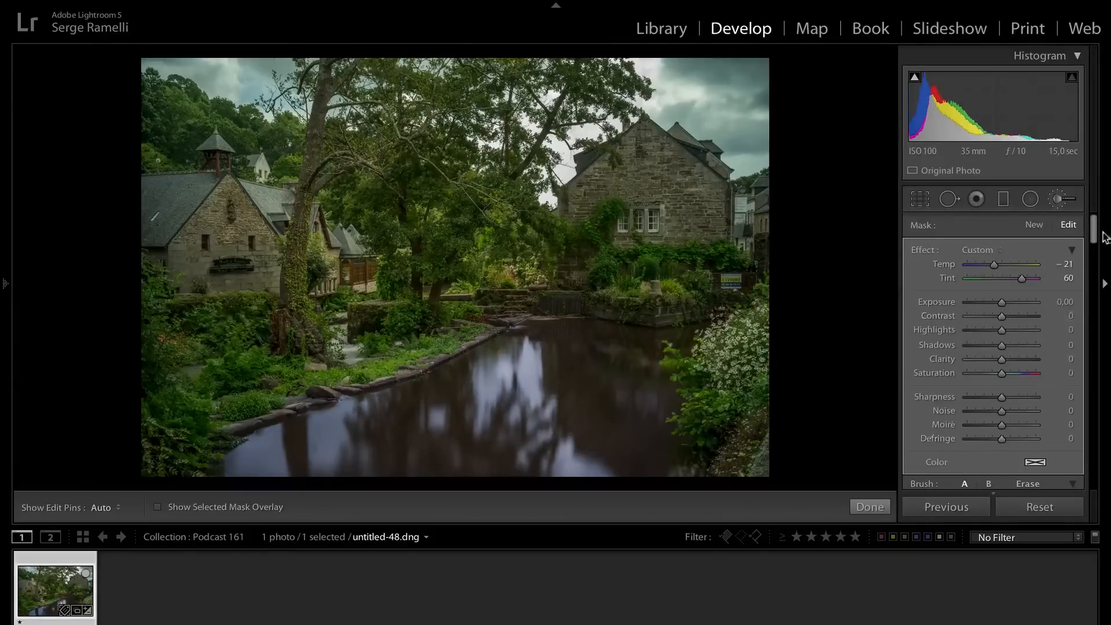
# Compare the photo with and without the water's brush adjustment, and close the Adjustment Brush.
pyautogui.scroll(-3, 1096, 229)
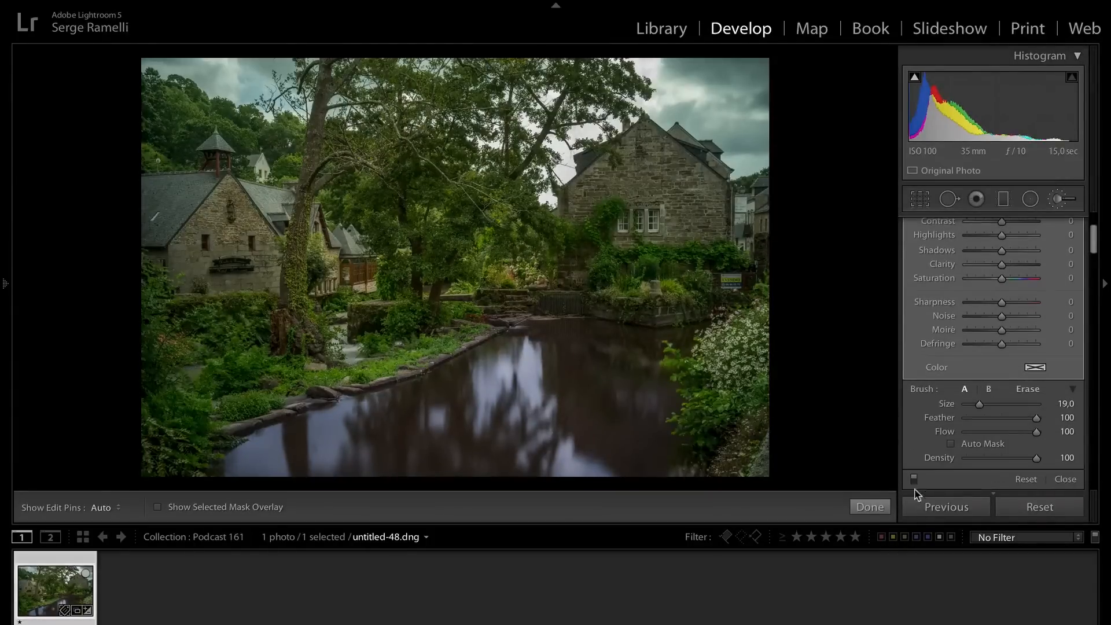
pyautogui.click(914, 478)
pyautogui.click(914, 479)
pyautogui.click(913, 479)
pyautogui.click(914, 479)
pyautogui.click(1065, 479)
pyautogui.scroll(-3, 1065, 479)
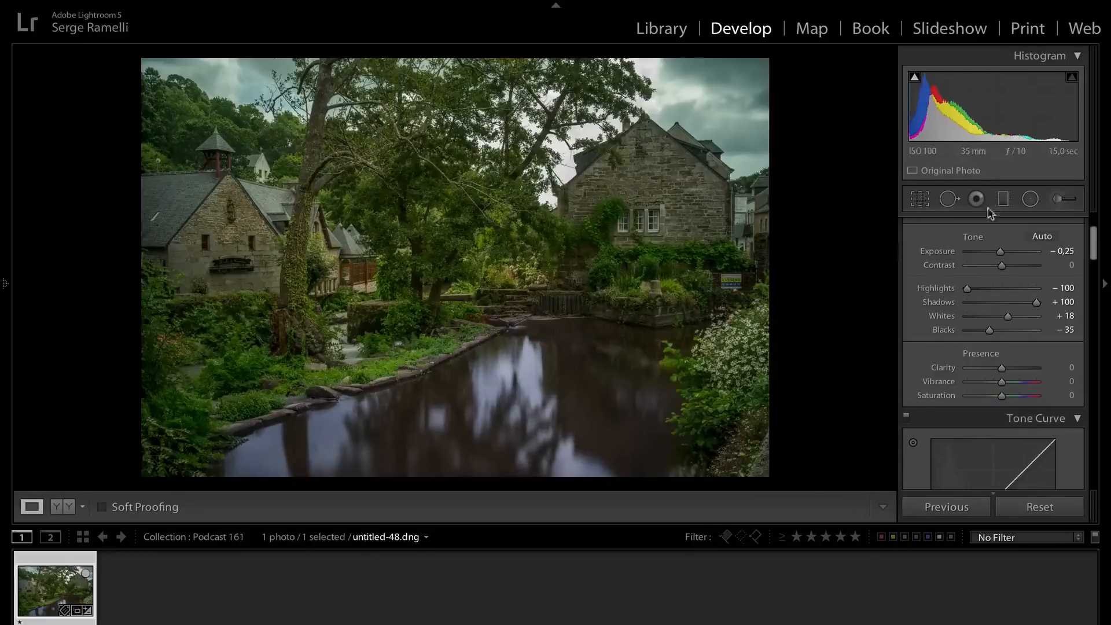
# Add a Graduated Filter from the sky down over the trees and houses with Temp -24 and Tint 25.
pyautogui.click(1004, 199)
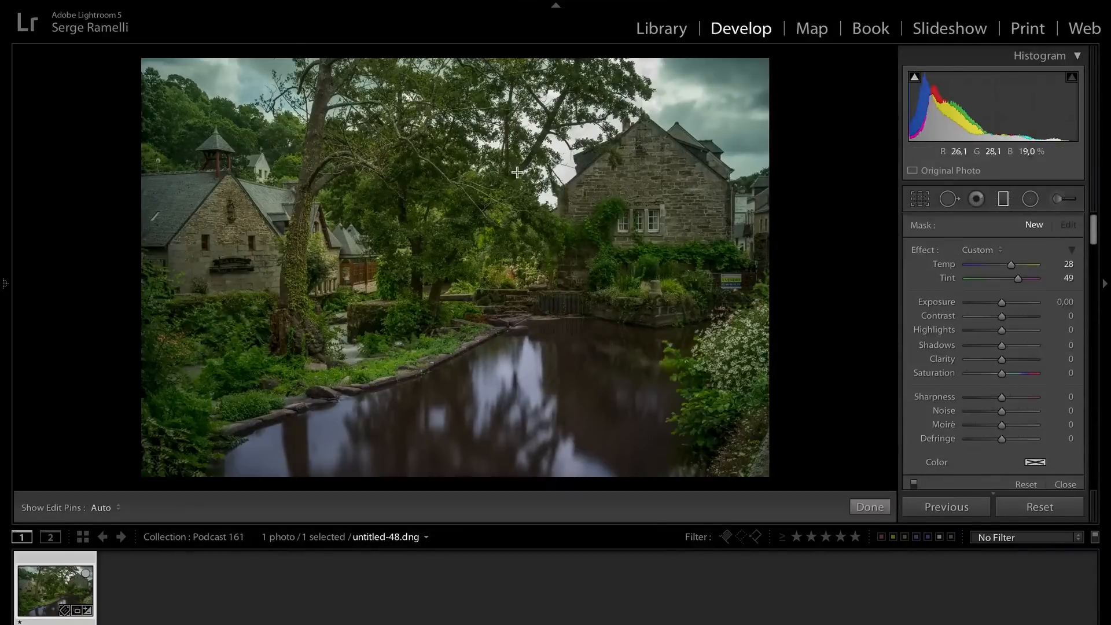
pyautogui.moveTo(558, 136); pyautogui.dragTo(550, 276)
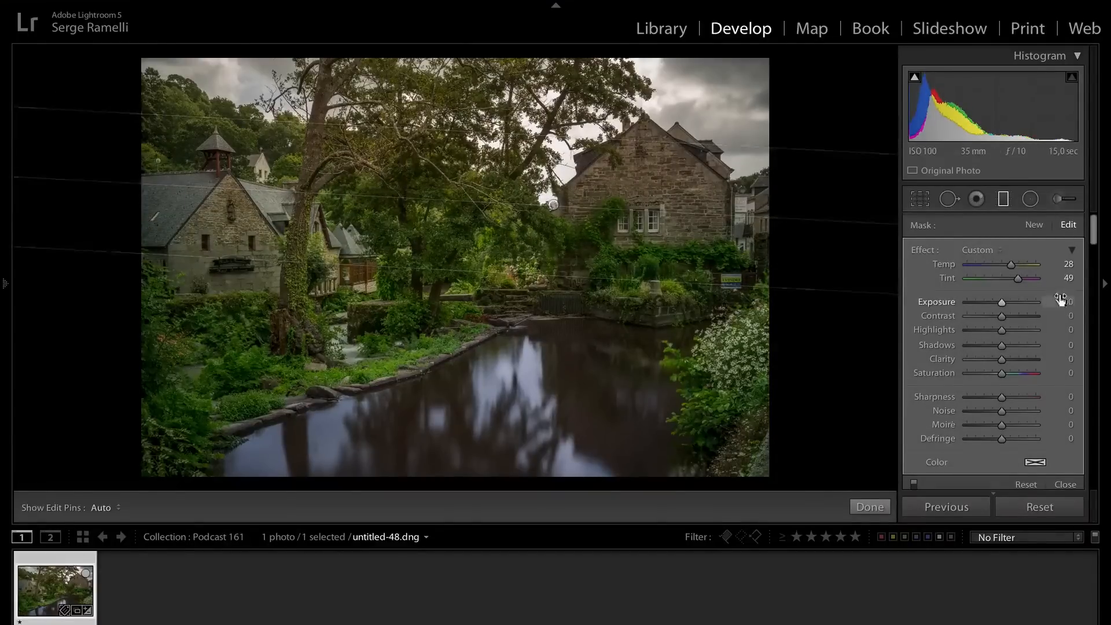
pyautogui.click(991, 250)
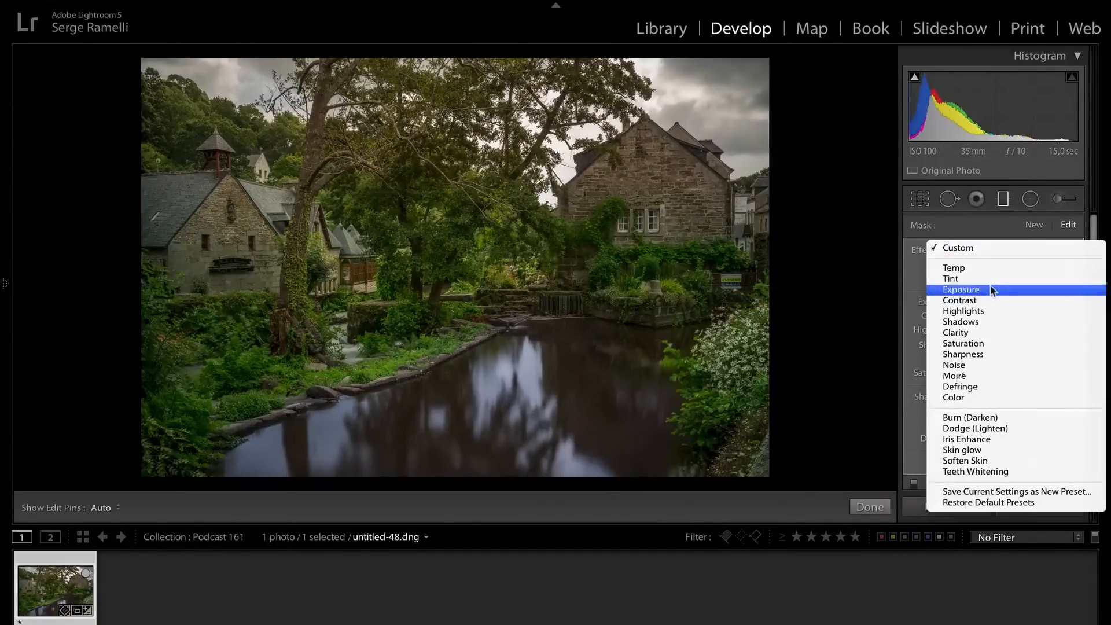
pyautogui.click(991, 288)
pyautogui.click(985, 250)
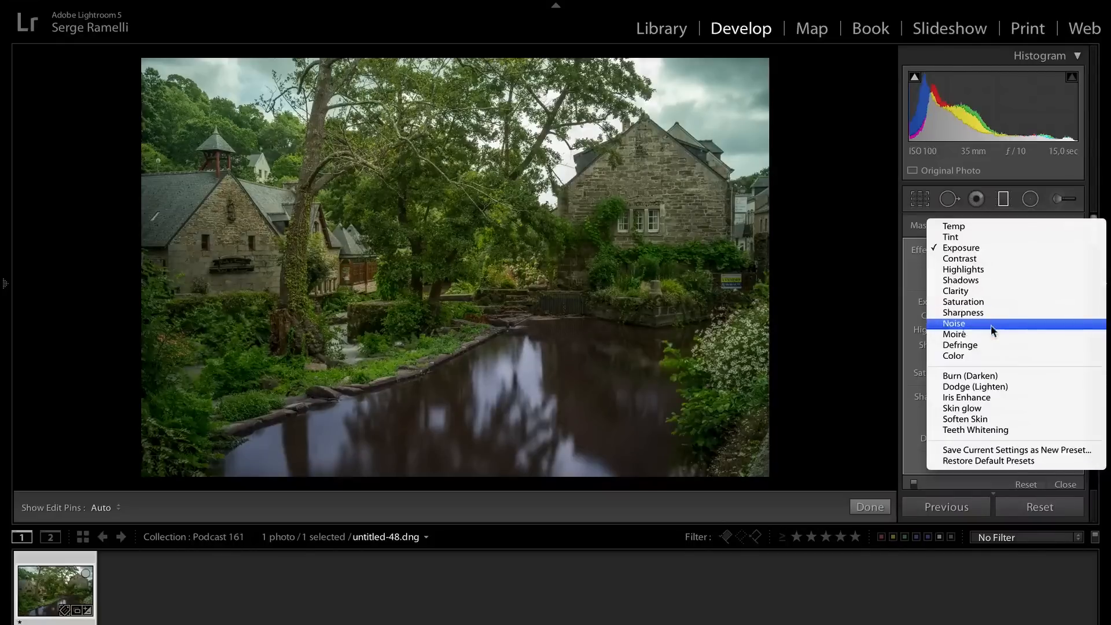
pyautogui.click(985, 236)
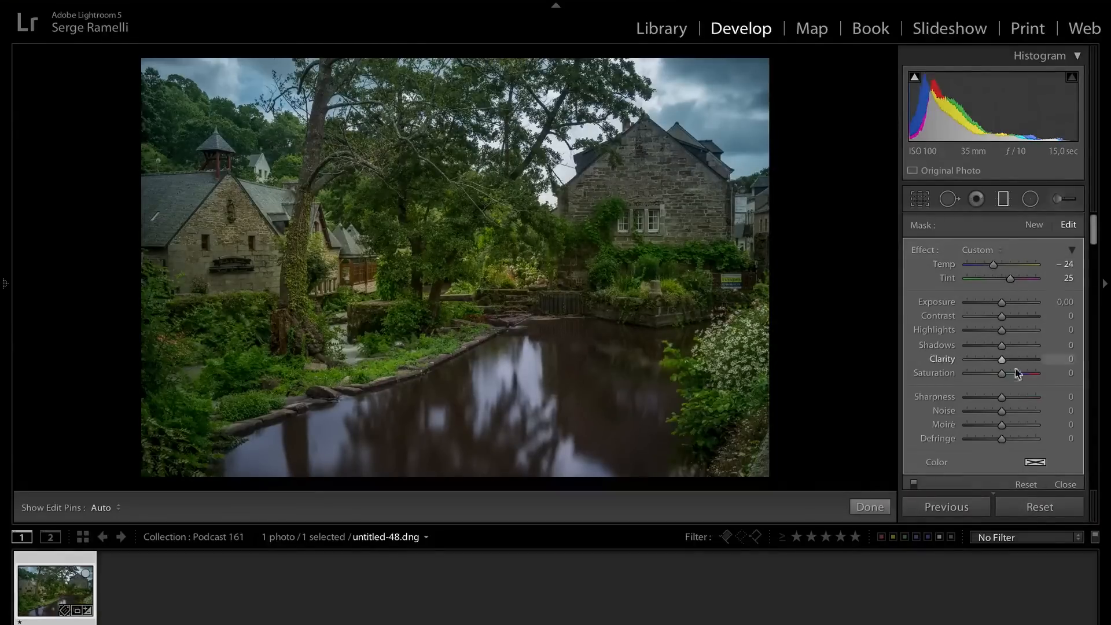
pyautogui.click(1066, 485)
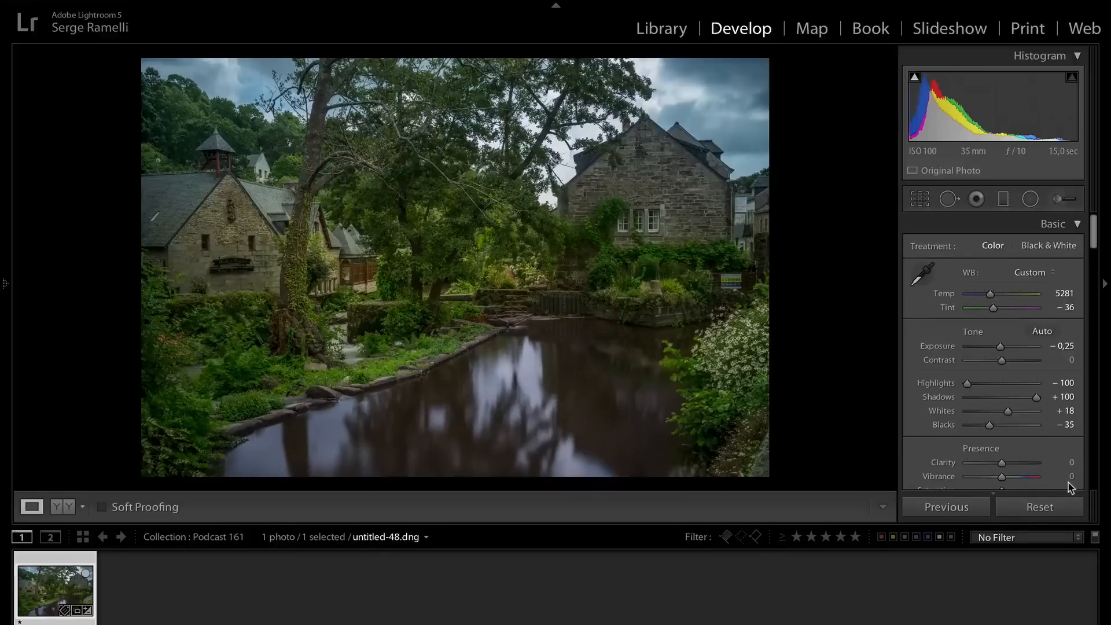
# Enable lens profile corrections and chromatic aberration removal for the photo.
pyautogui.moveTo(1095, 243); pyautogui.dragTo(1095, 417)
pyautogui.click(998, 390)
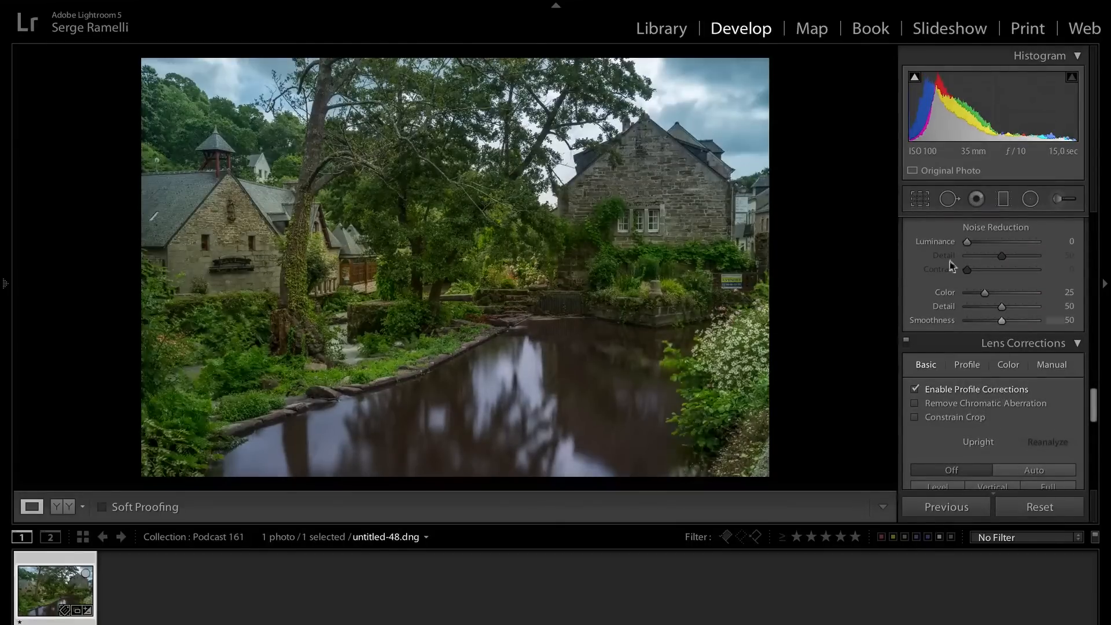
pyautogui.click(1007, 404)
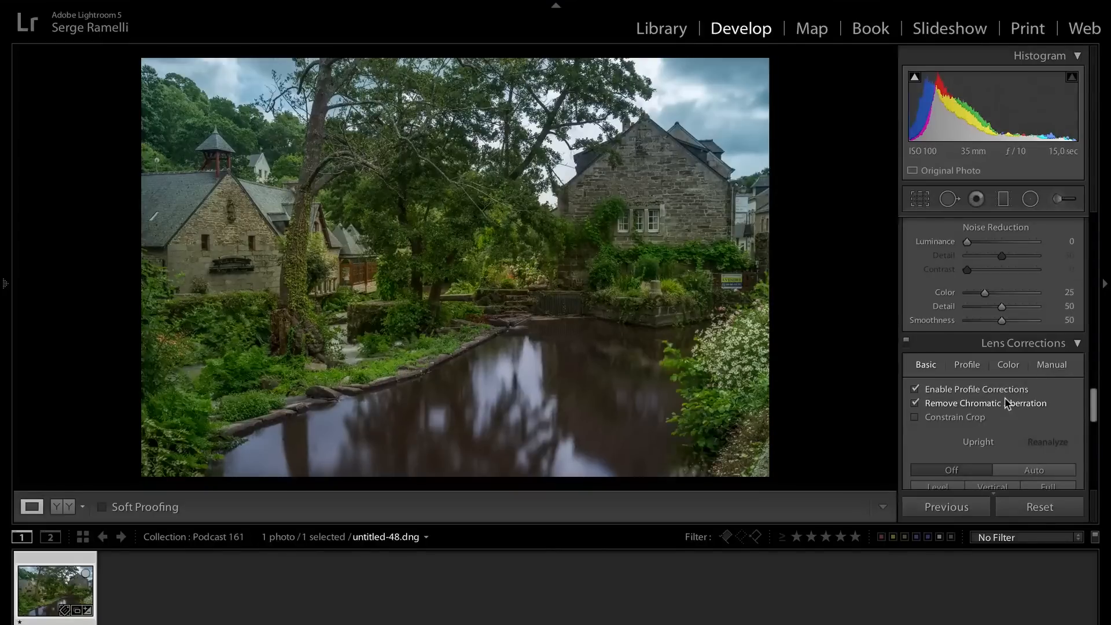
# Darken the whole photo by setting the basic Exposure to -0.55.
pyautogui.moveTo(1094, 405); pyautogui.dragTo(1092, 220)
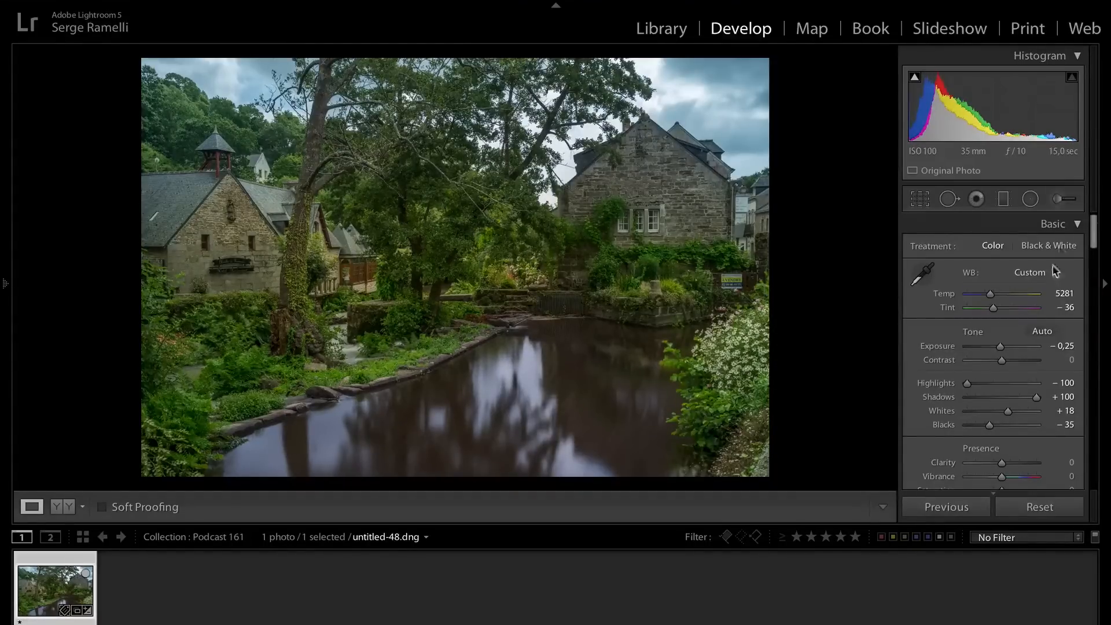
pyautogui.moveTo(1002, 347); pyautogui.dragTo(1000, 350)
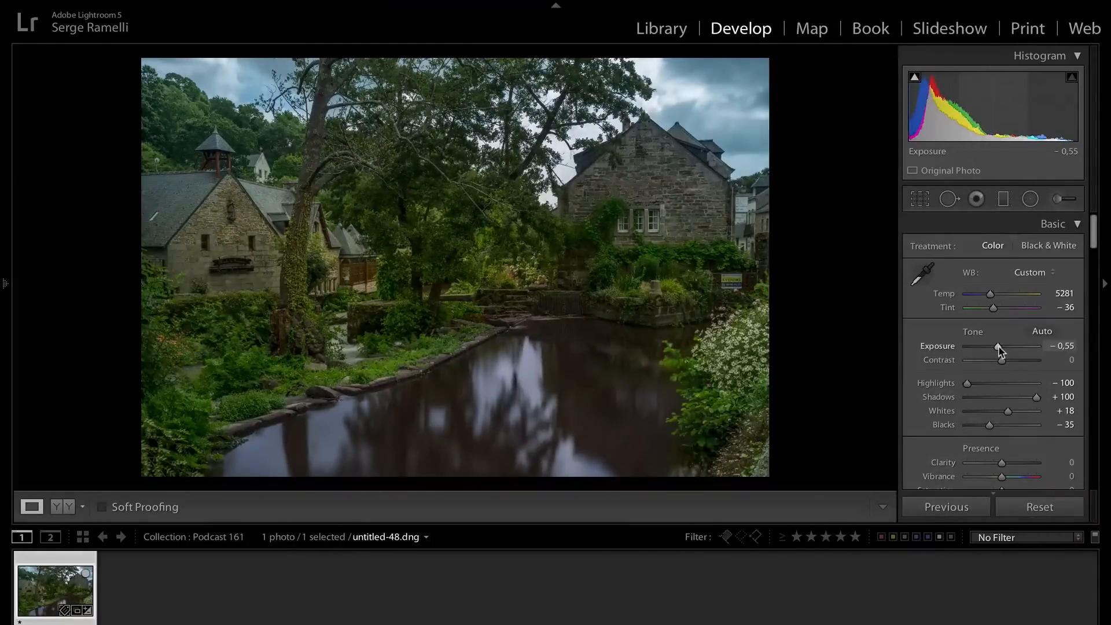
# Place a Radial Filter over the ivy-covered corner of the large stone house, with Exposure 0.60 and Invert Mask off.
pyautogui.click(1031, 200)
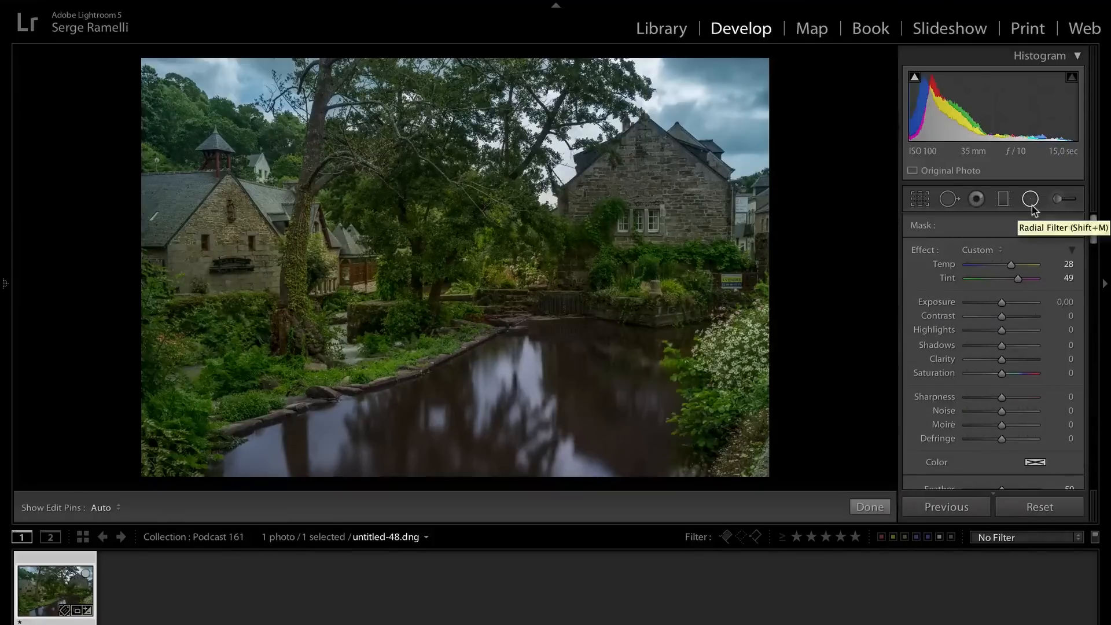
pyautogui.click(984, 253)
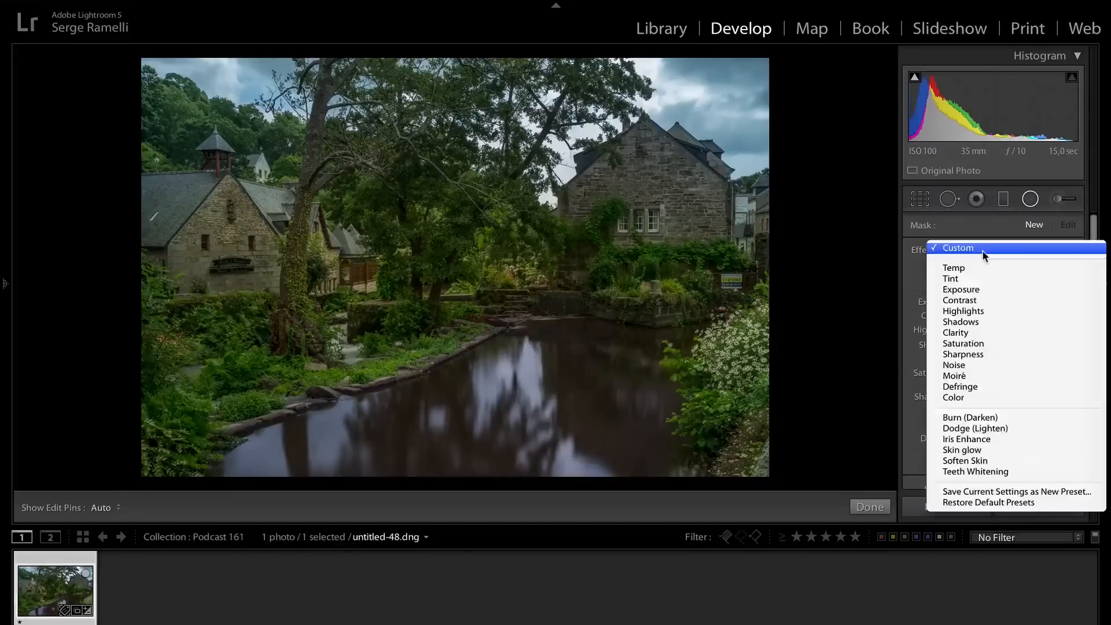
pyautogui.click(986, 287)
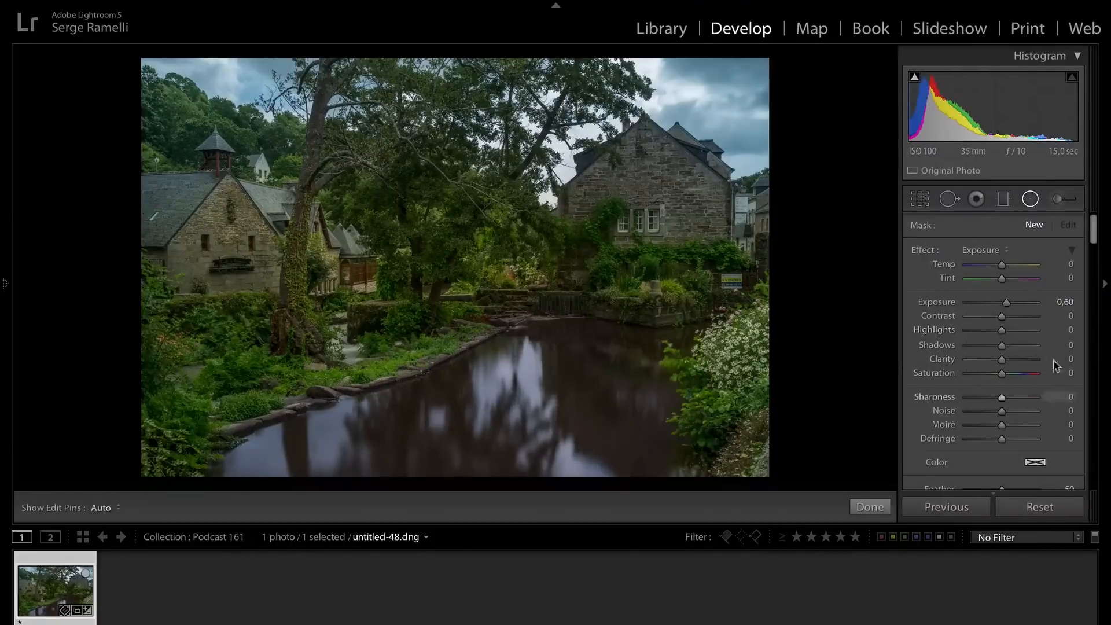
pyautogui.moveTo(1094, 239); pyautogui.dragTo(1094, 262)
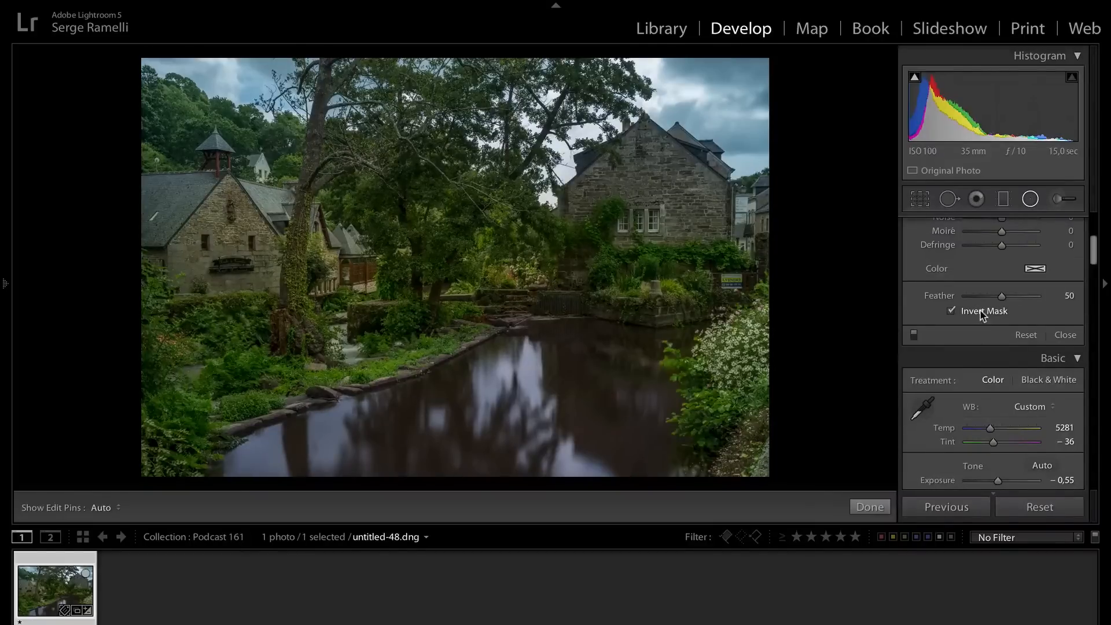
pyautogui.click(961, 311)
pyautogui.moveTo(667, 266); pyautogui.dragTo(678, 294)
pyautogui.moveTo(1093, 259); pyautogui.dragTo(1092, 241)
pyautogui.moveTo(1002, 302); pyautogui.dragTo(1007, 303)
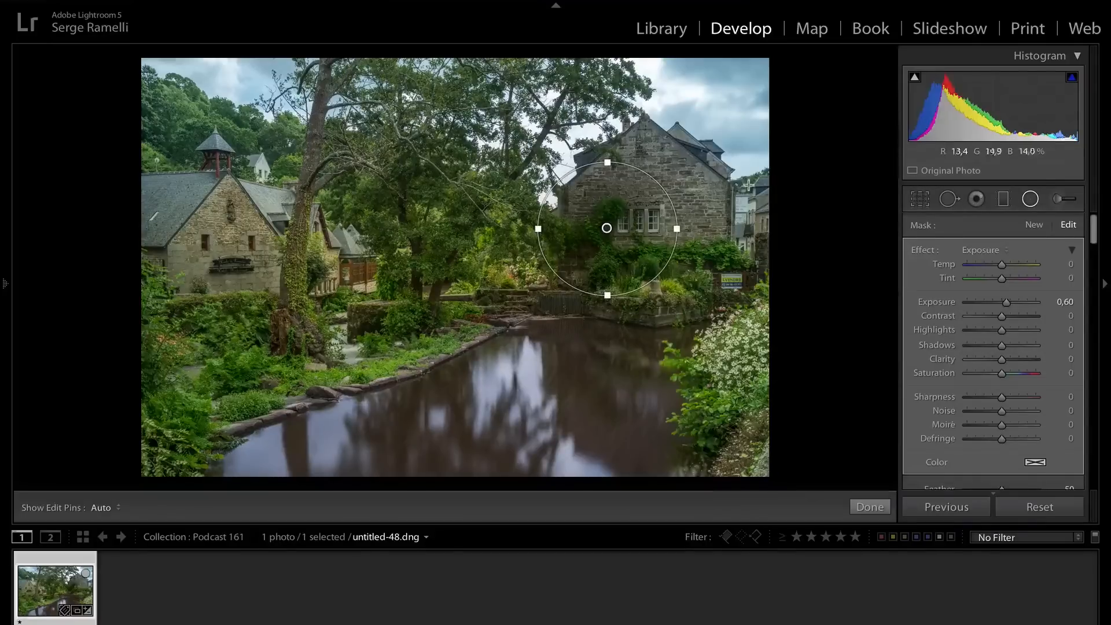
# Turn on Invert Mask for the radial filter and shift it toward the plants below the large house's windows.
pyautogui.moveTo(1094, 235); pyautogui.dragTo(1093, 259)
pyautogui.click(987, 293)
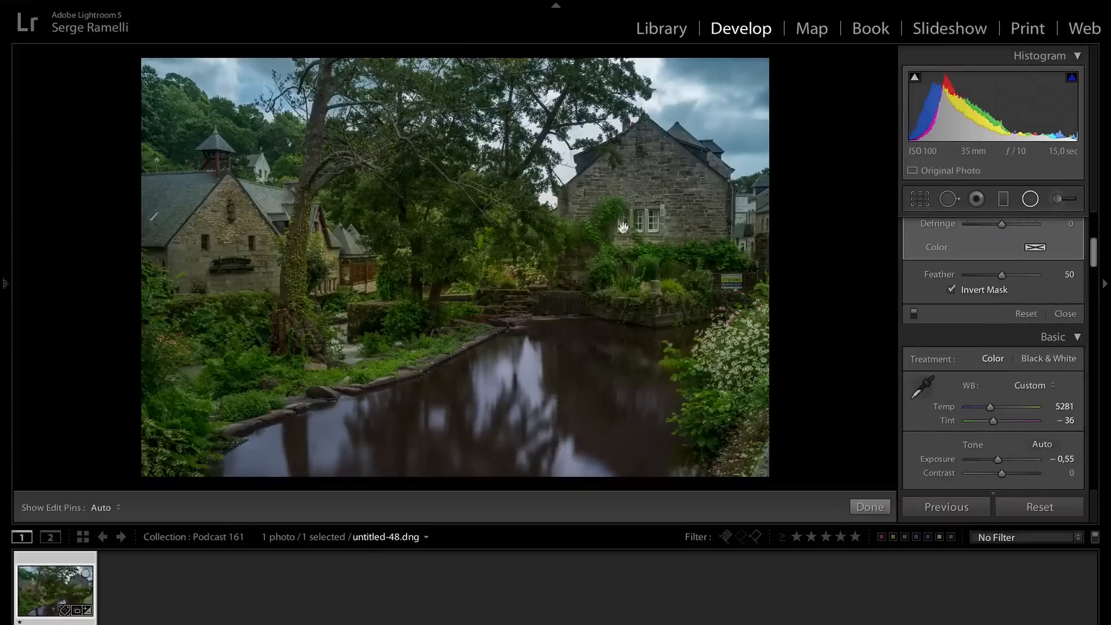
pyautogui.moveTo(651, 250); pyautogui.dragTo(624, 250)
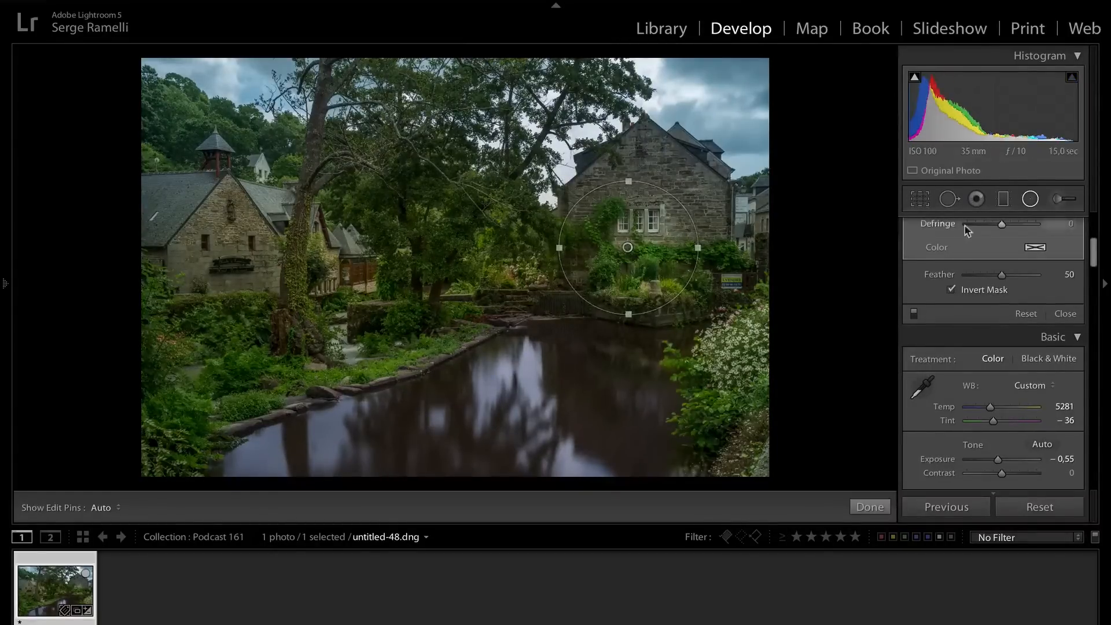
# Warm the radial filter with Temp 23 and Tint 36 and centre it on the large house's stone wall.
pyautogui.moveTo(1095, 259); pyautogui.dragTo(1094, 238)
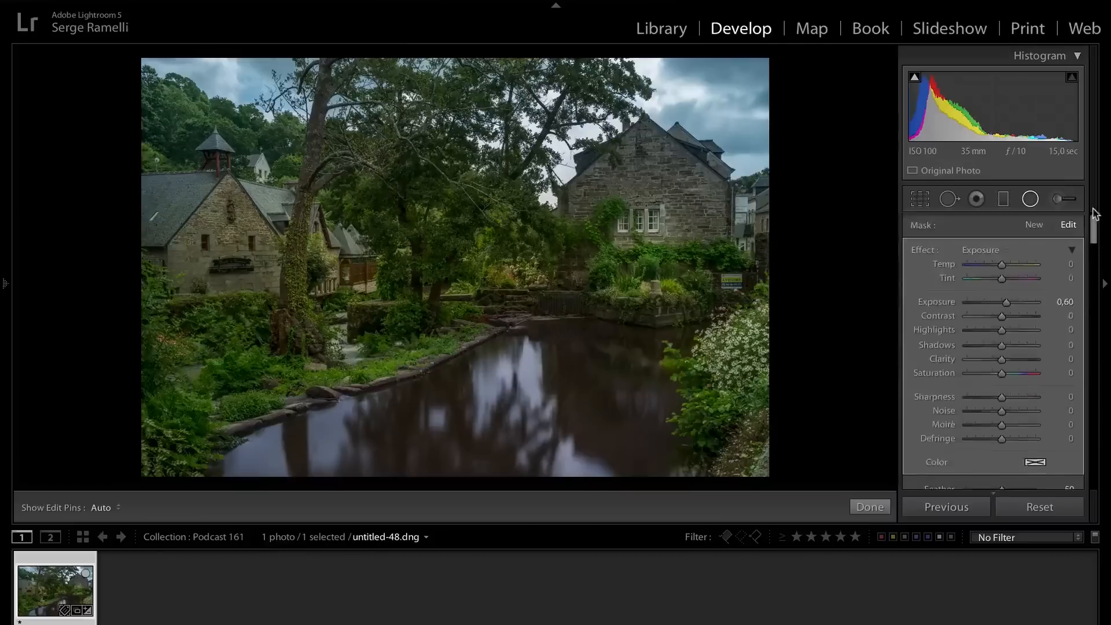
pyautogui.moveTo(1002, 264); pyautogui.dragTo(1011, 267)
pyautogui.moveTo(633, 246); pyautogui.dragTo(652, 213)
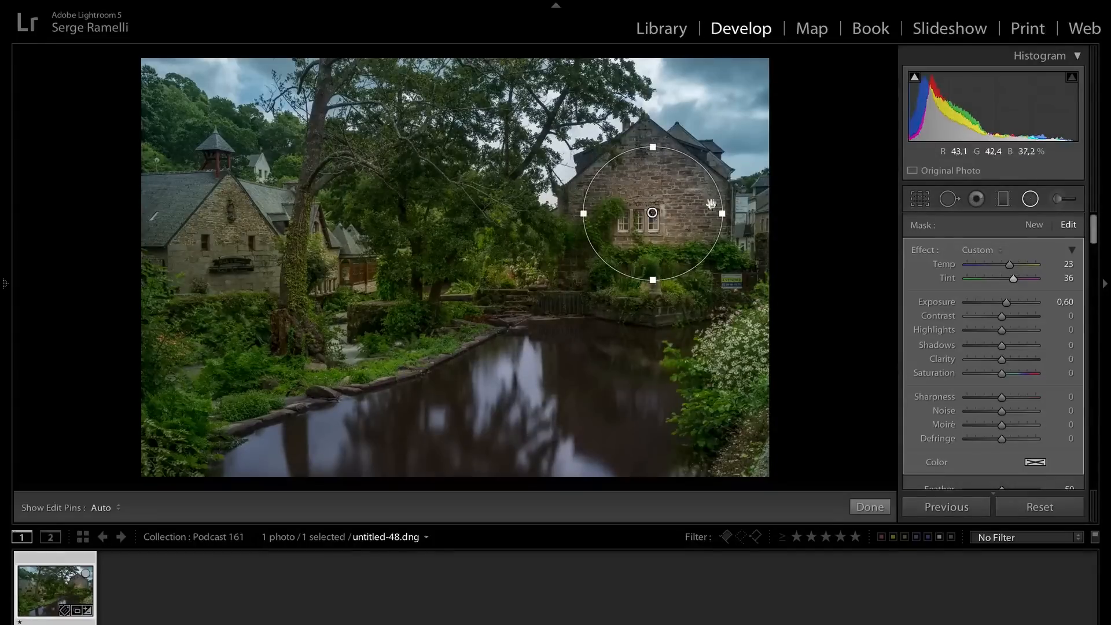
# Duplicate the radial filter onto the small chapel-like house's facade and again onto the white flowers on the near riverbank.
pyautogui.rightClick(652, 213)
pyautogui.click(670, 218)
pyautogui.moveTo(650, 214); pyautogui.dragTo(229, 249)
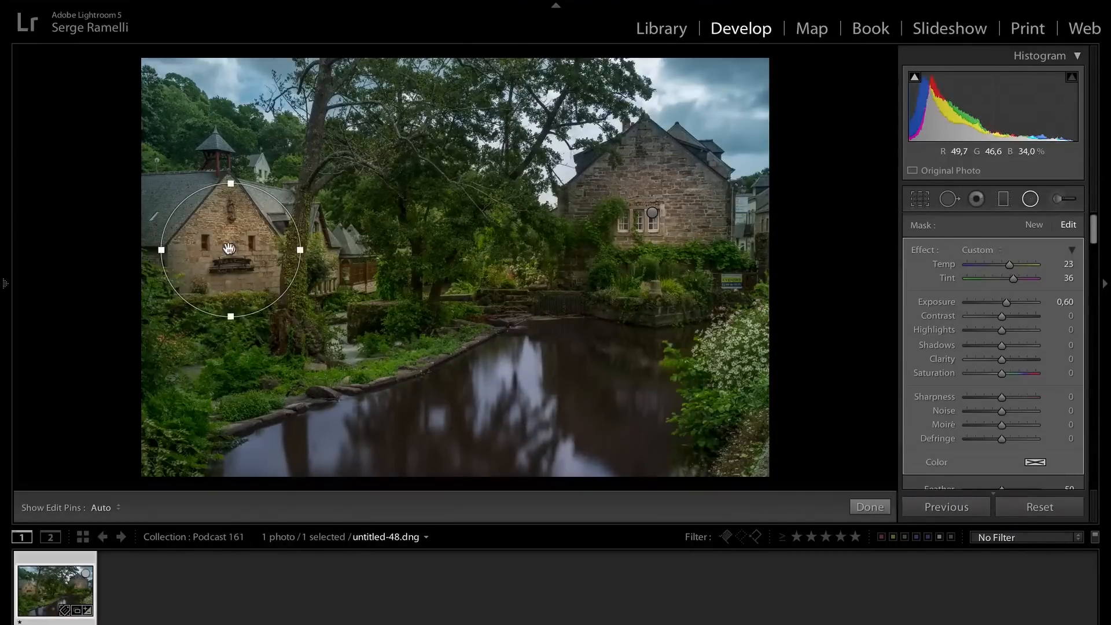
pyautogui.rightClick(229, 250)
pyautogui.click(250, 255)
pyautogui.moveTo(250, 254); pyautogui.dragTo(733, 353)
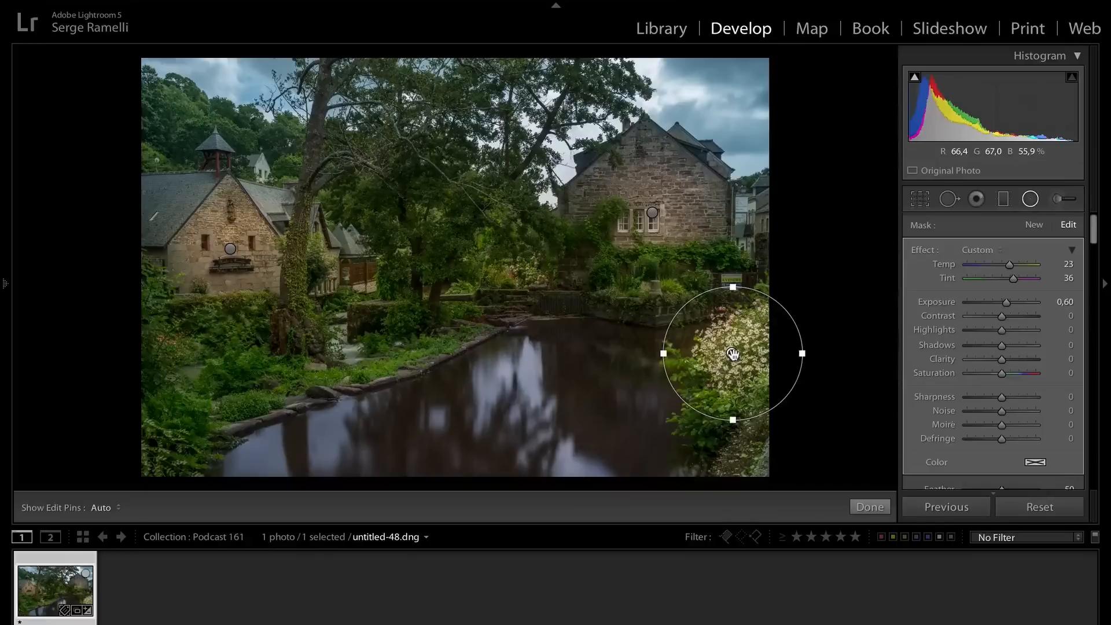
# Duplicate the radial filter onto the flowers by the stone steps and again onto the tree foliage beside the tall trunk.
pyautogui.rightClick(732, 354)
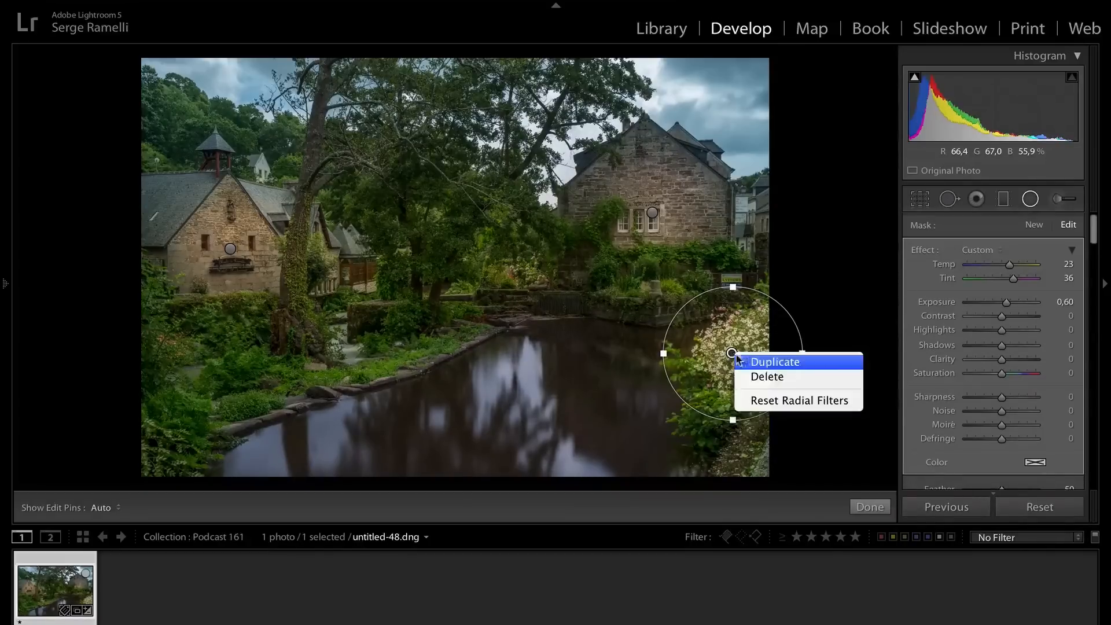
pyautogui.click(758, 358)
pyautogui.moveTo(732, 354); pyautogui.dragTo(515, 271)
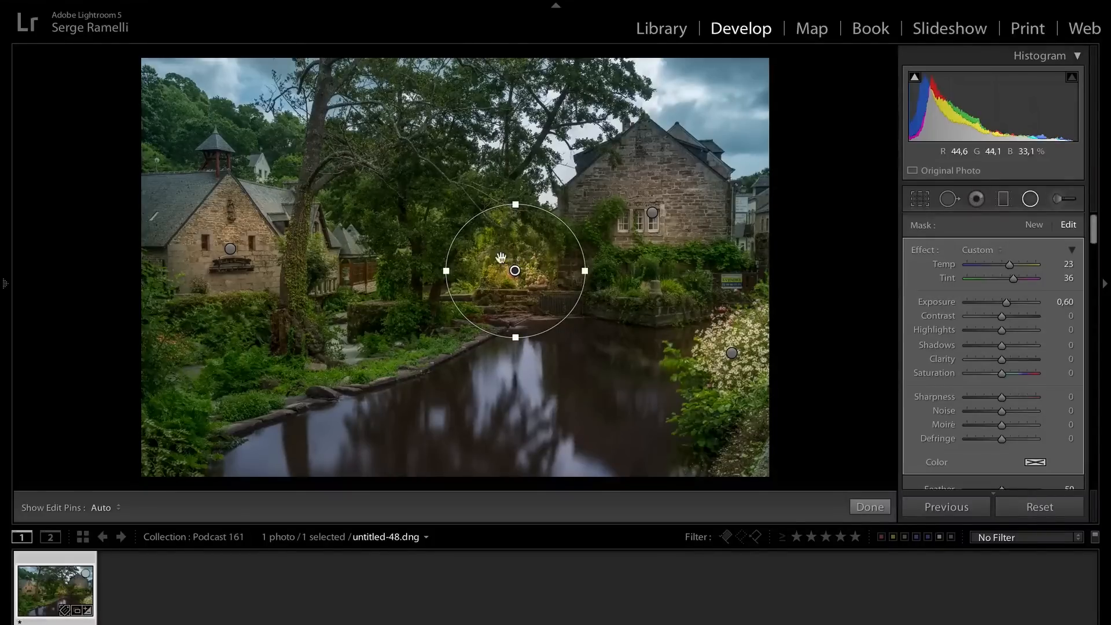
pyautogui.rightClick(516, 271)
pyautogui.click(545, 280)
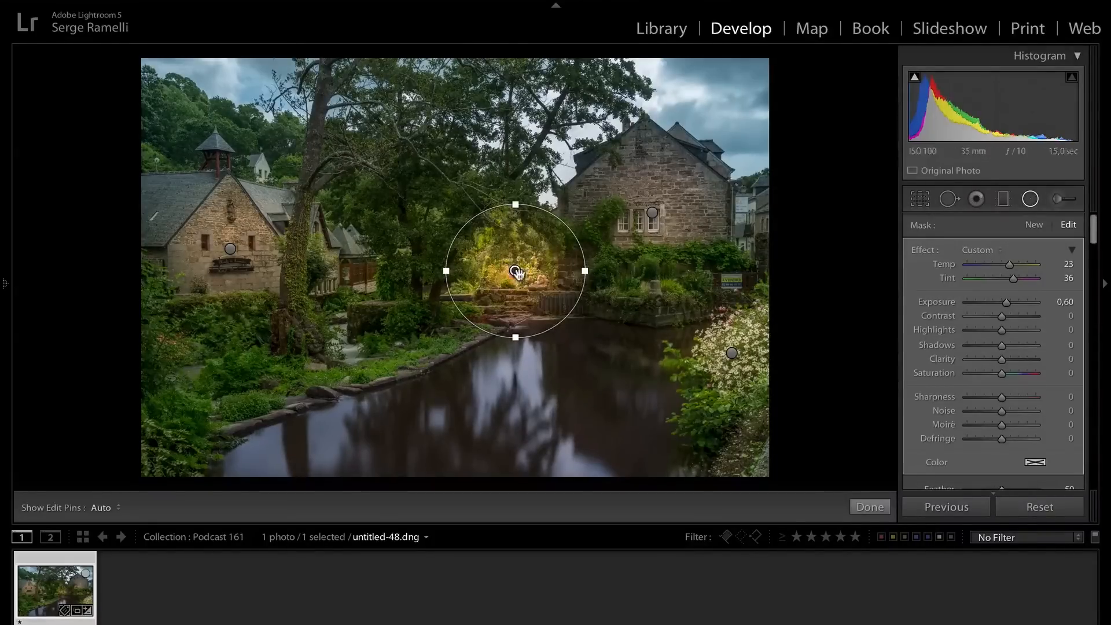
pyautogui.moveTo(515, 270); pyautogui.dragTo(407, 198)
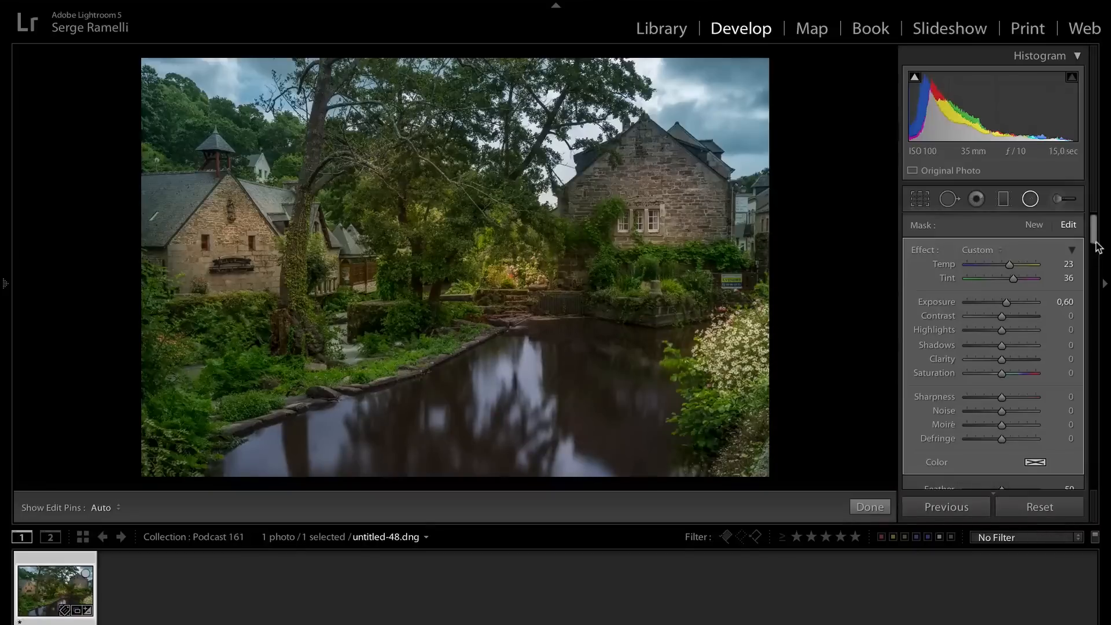
# Compare the photo without and with the radial filters, and close the Radial Filter tool.
pyautogui.scroll(-5, 1098, 247)
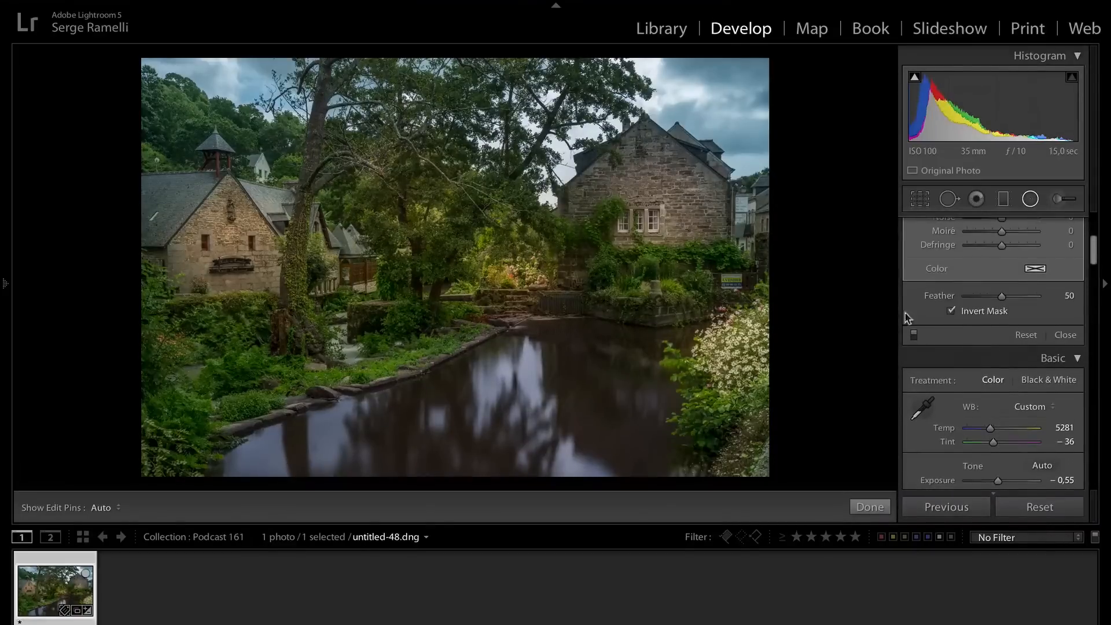
pyautogui.click(914, 335)
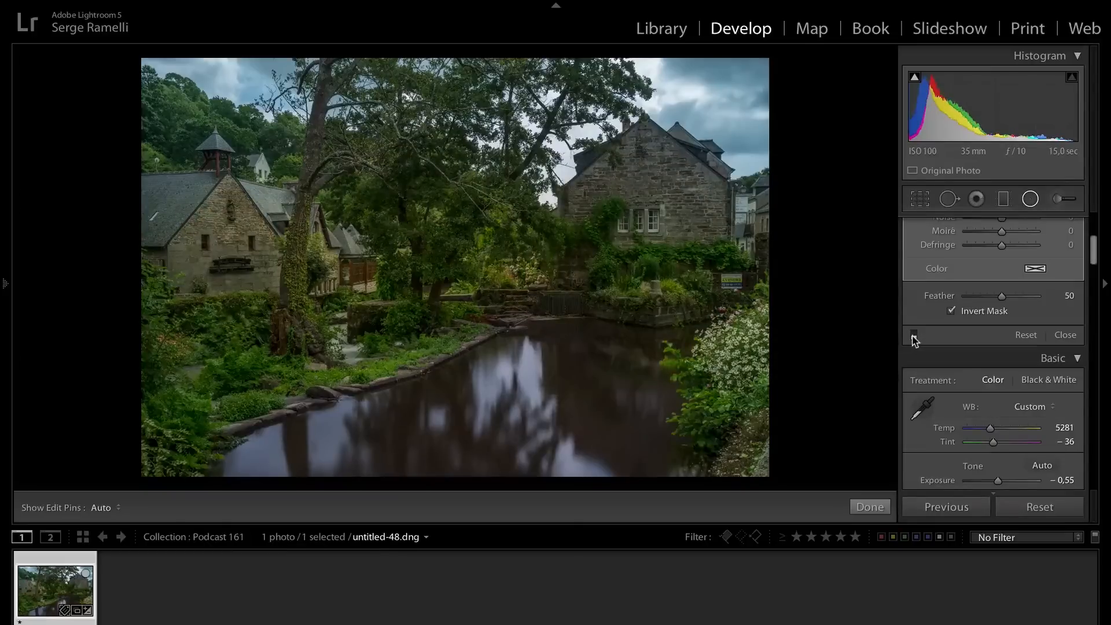
pyautogui.click(914, 335)
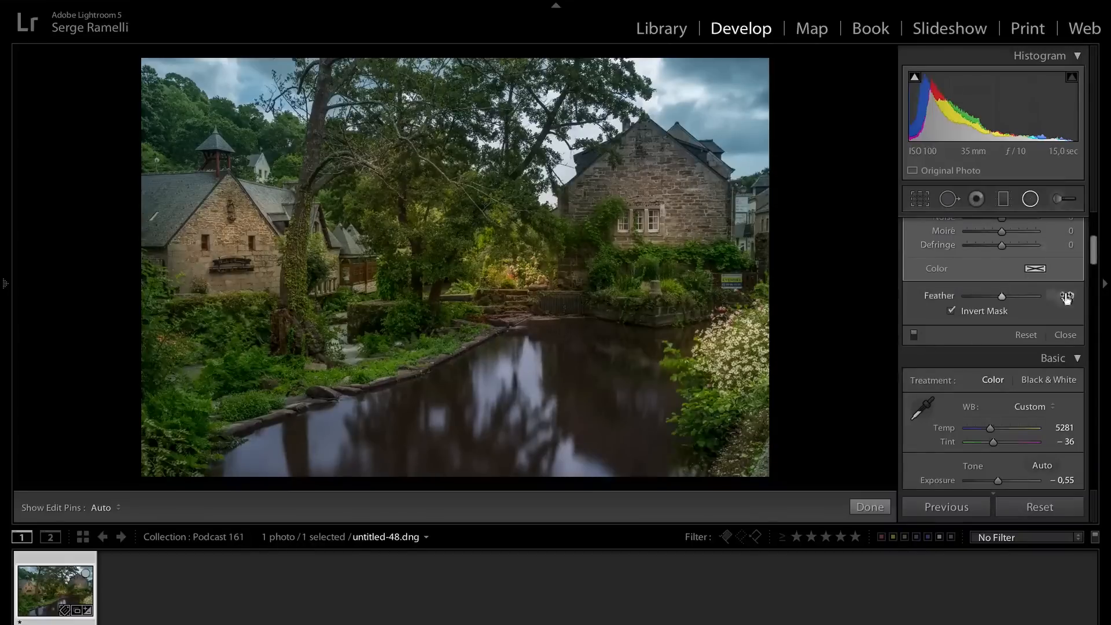
pyautogui.click(1066, 336)
# Set the photo's Clarity to +19 and Vibrance to +42.
pyautogui.scroll(5, 1091, 266)
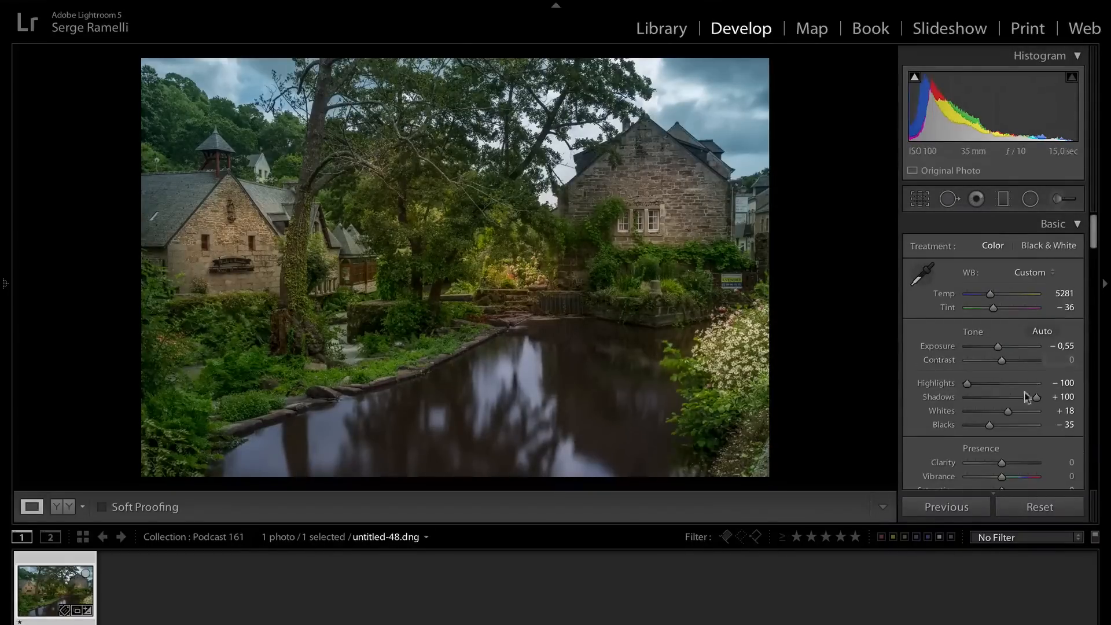
pyautogui.moveTo(1002, 464)
pyautogui.mouseDown()
pyautogui.moveTo(1028, 479)
pyautogui.moveTo(1018, 479)
pyautogui.mouseUp()
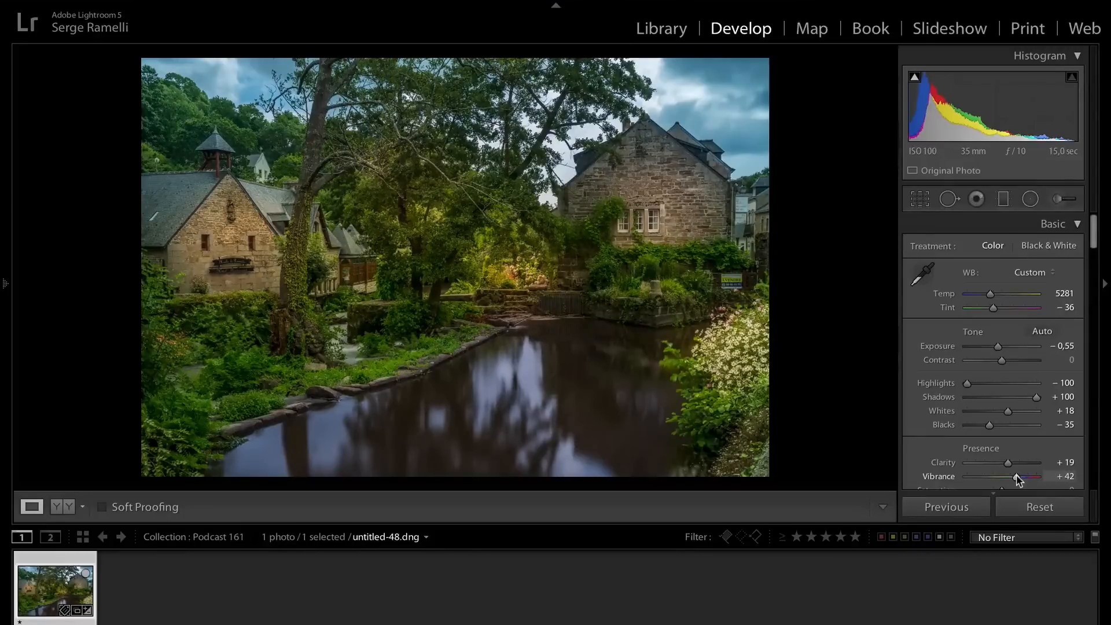
pyautogui.moveTo(1094, 243); pyautogui.dragTo(1092, 201)
# Compare the edited photo with its Before version.
pyautogui.press('shift')
pyautogui.press('alt')
pyautogui.press('\\')
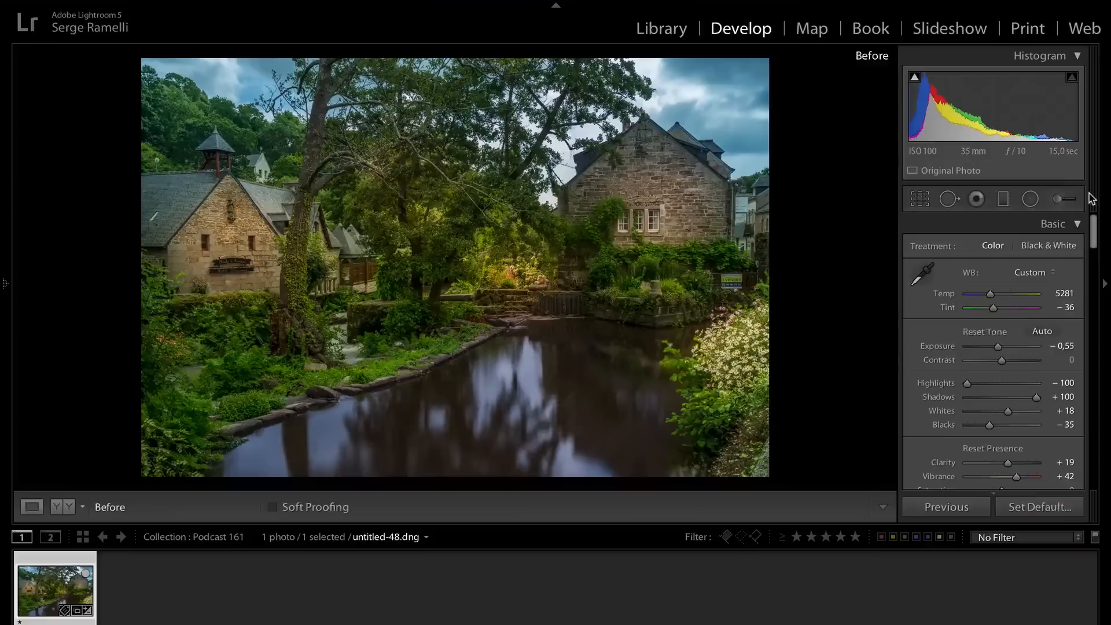
pyautogui.press('\\')
pyautogui.press('\\')
pyautogui.press('\\')
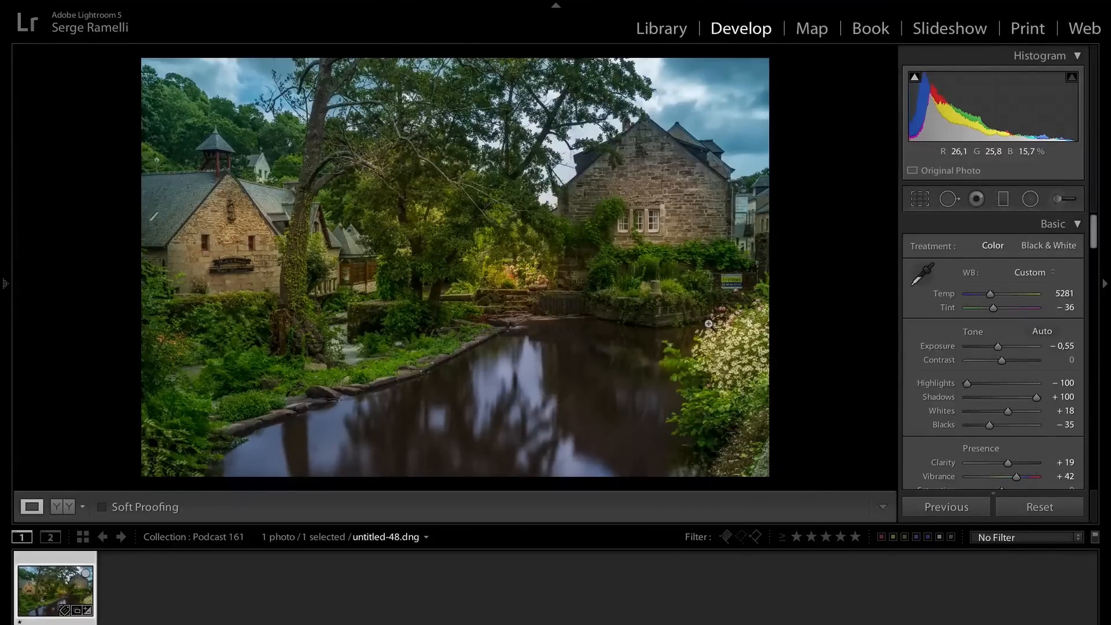
# Add a Graduated Filter with Exposure -0.59 over the water along the photo's lower edge.
pyautogui.click(1004, 200)
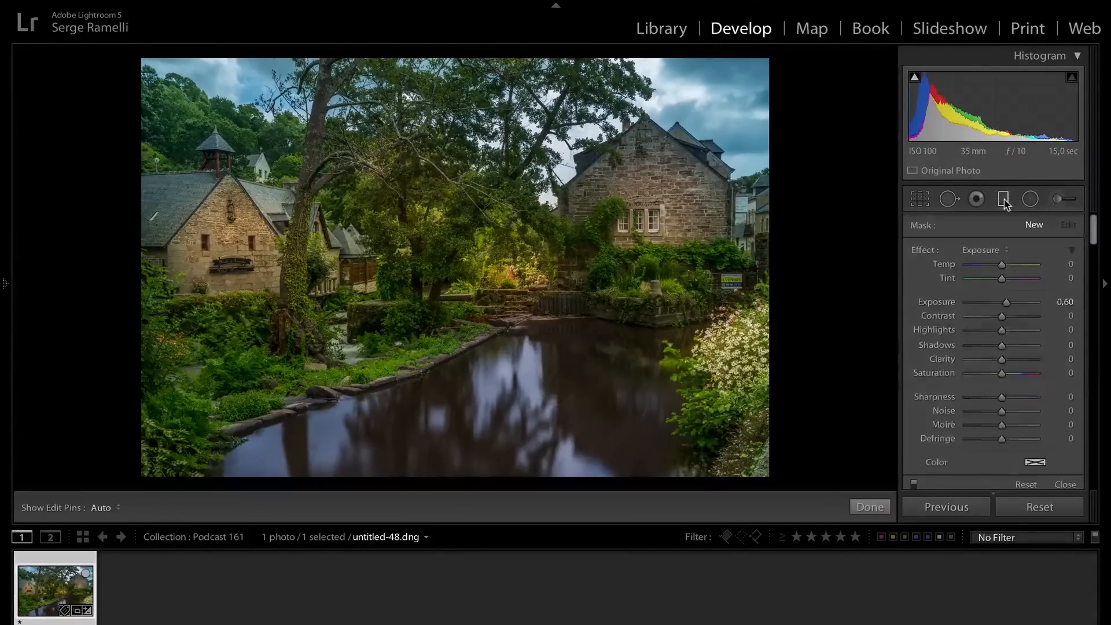
pyautogui.moveTo(528, 444); pyautogui.dragTo(526, 409)
pyautogui.click(978, 249)
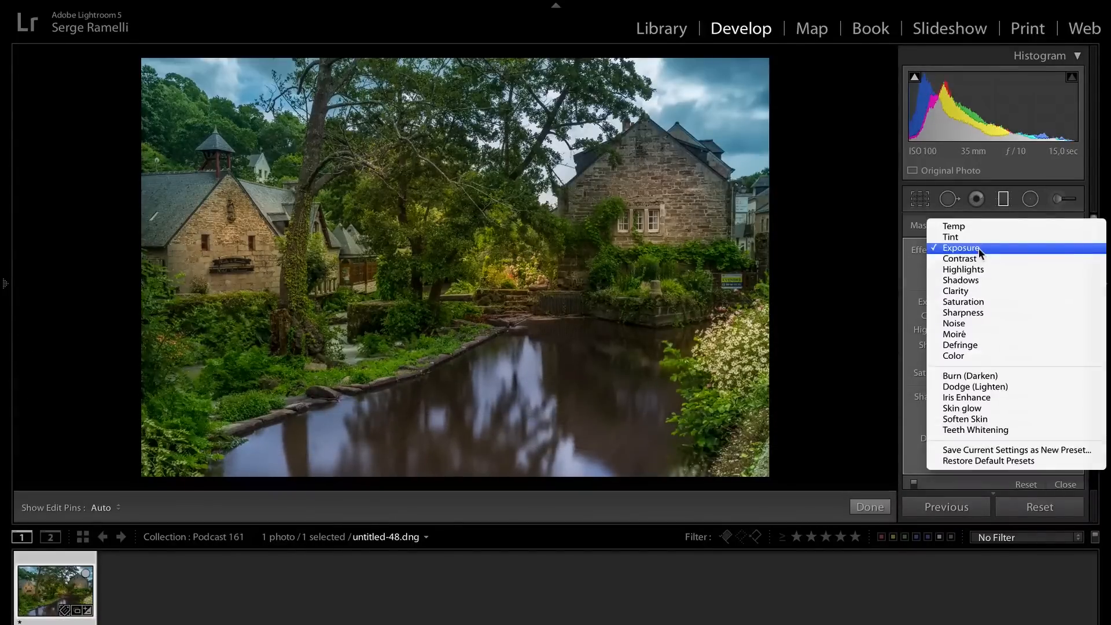
pyautogui.click(979, 248)
pyautogui.moveTo(1002, 308); pyautogui.dragTo(993, 305)
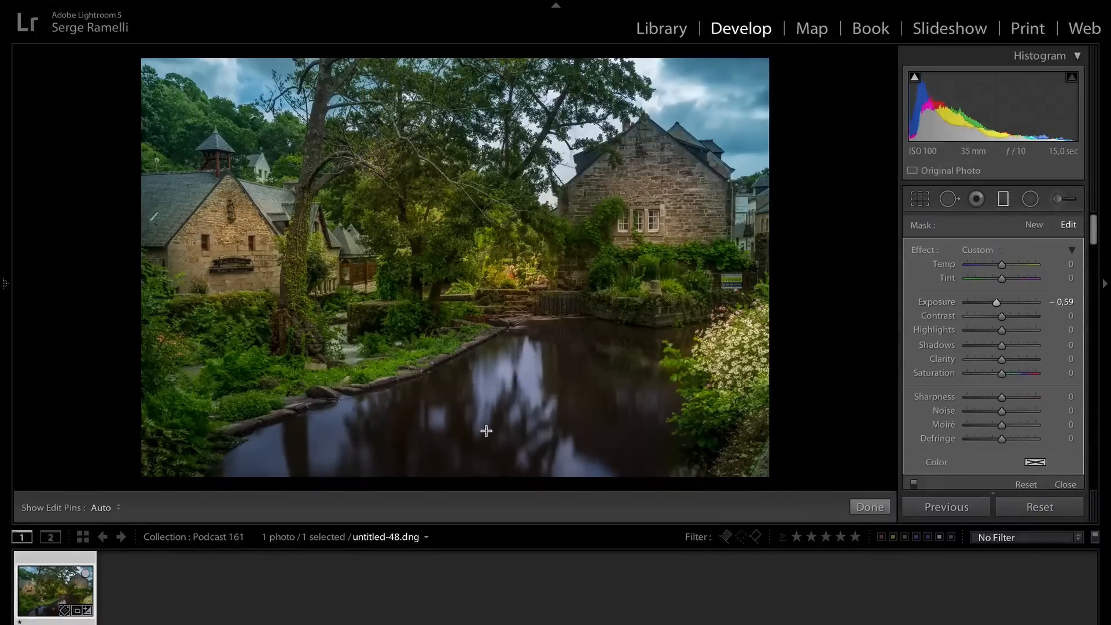
pyautogui.moveTo(526, 409); pyautogui.dragTo(526, 451)
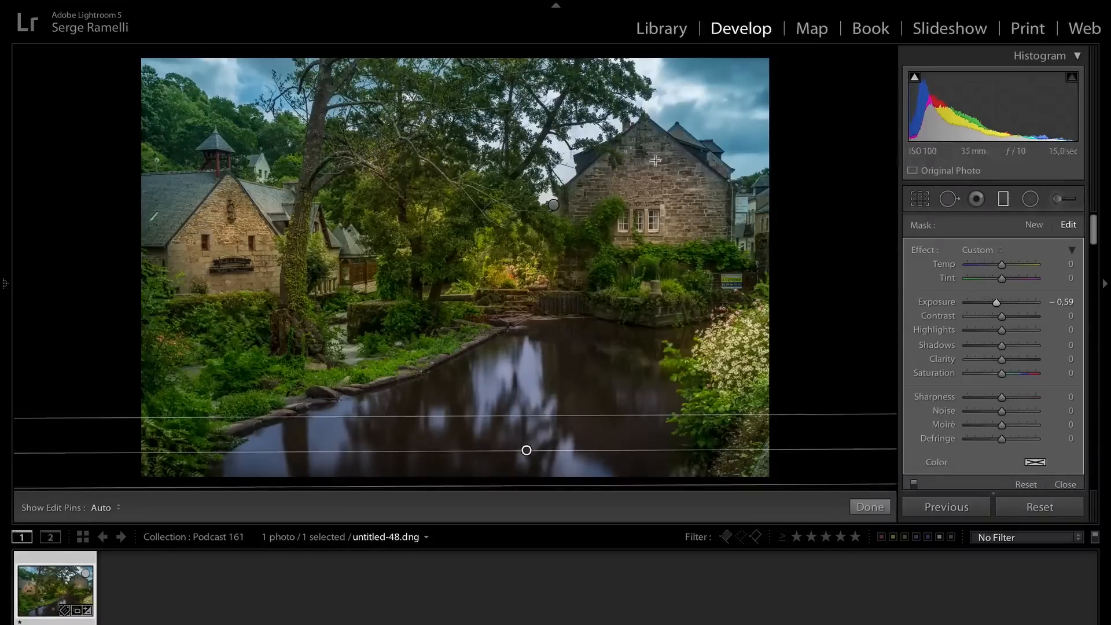
# Add another Graduated Filter with Exposure -0.59 across the upper sky and fine-tune its colour temperature and tint.
pyautogui.moveTo(604, 108)
pyautogui.mouseDown()
pyautogui.moveTo(605, 174)
pyautogui.moveTo(605, 97)
pyautogui.mouseUp()
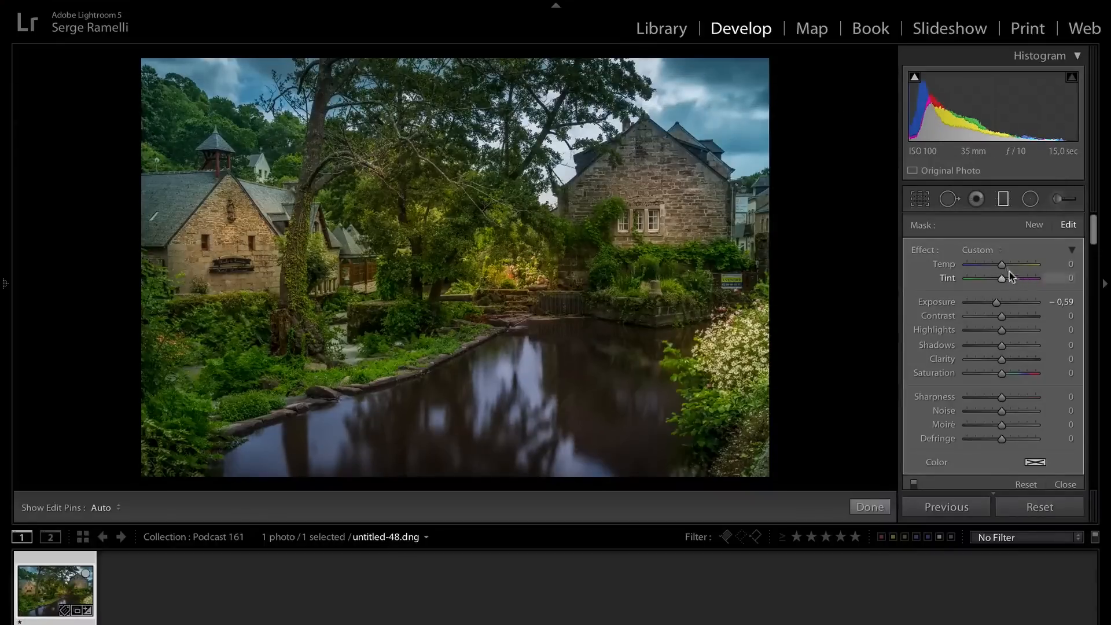
pyautogui.moveTo(1002, 264)
pyautogui.mouseDown()
pyautogui.moveTo(1018, 265)
pyautogui.moveTo(1001, 267)
pyautogui.mouseUp()
pyautogui.click(871, 506)
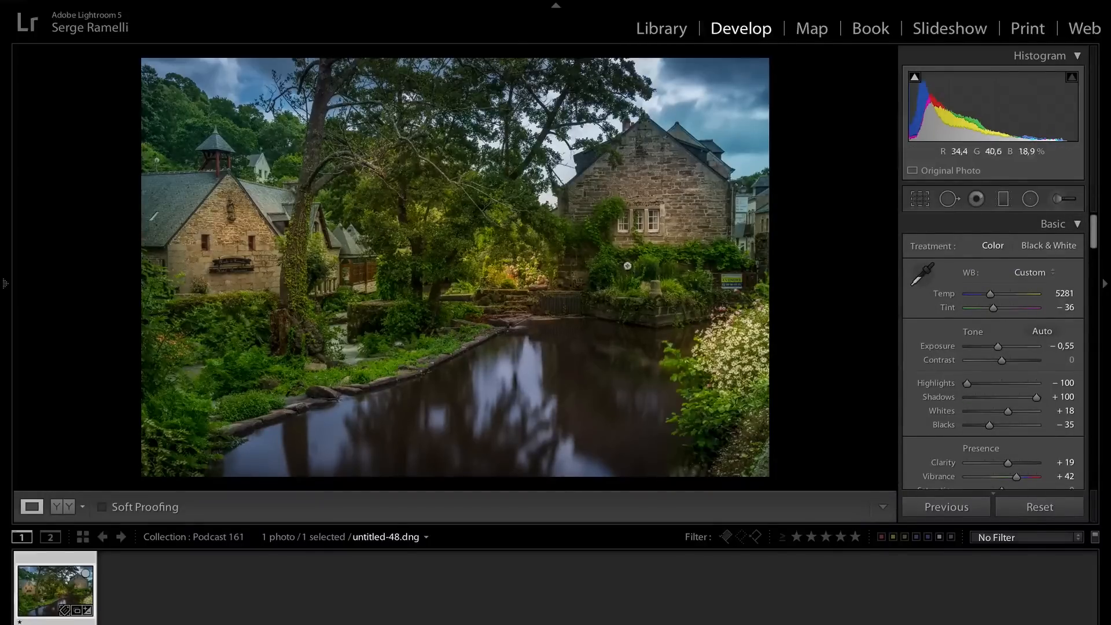
# Raise the radial filters' Saturation to 43 on the small house and 39 on the large stone house.
pyautogui.click(1031, 198)
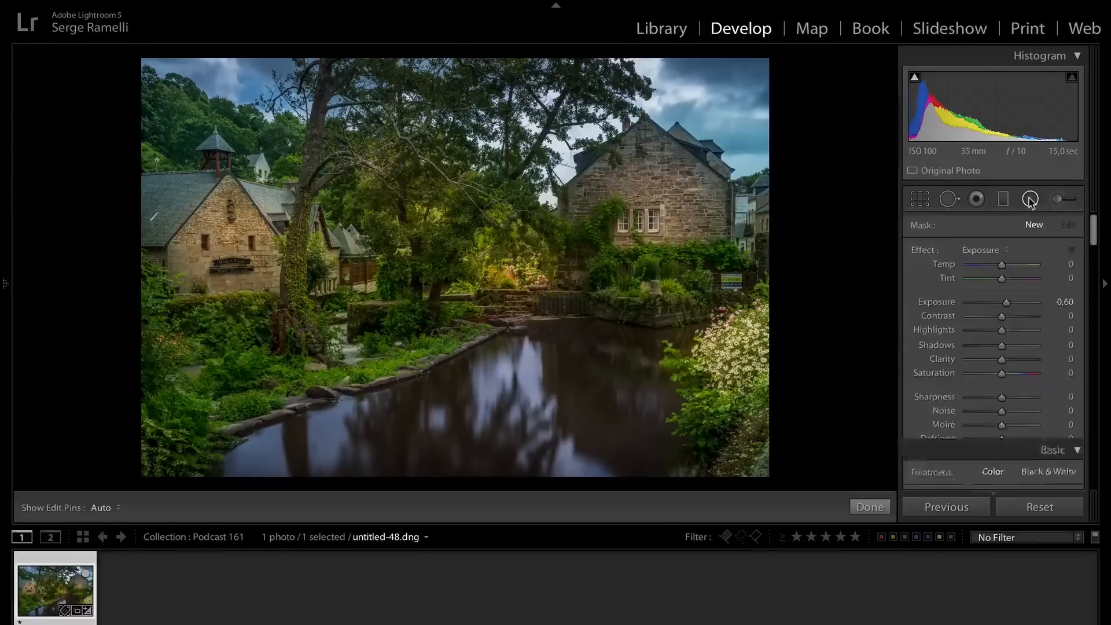
pyautogui.click(231, 249)
pyautogui.moveTo(1002, 373); pyautogui.dragTo(1017, 374)
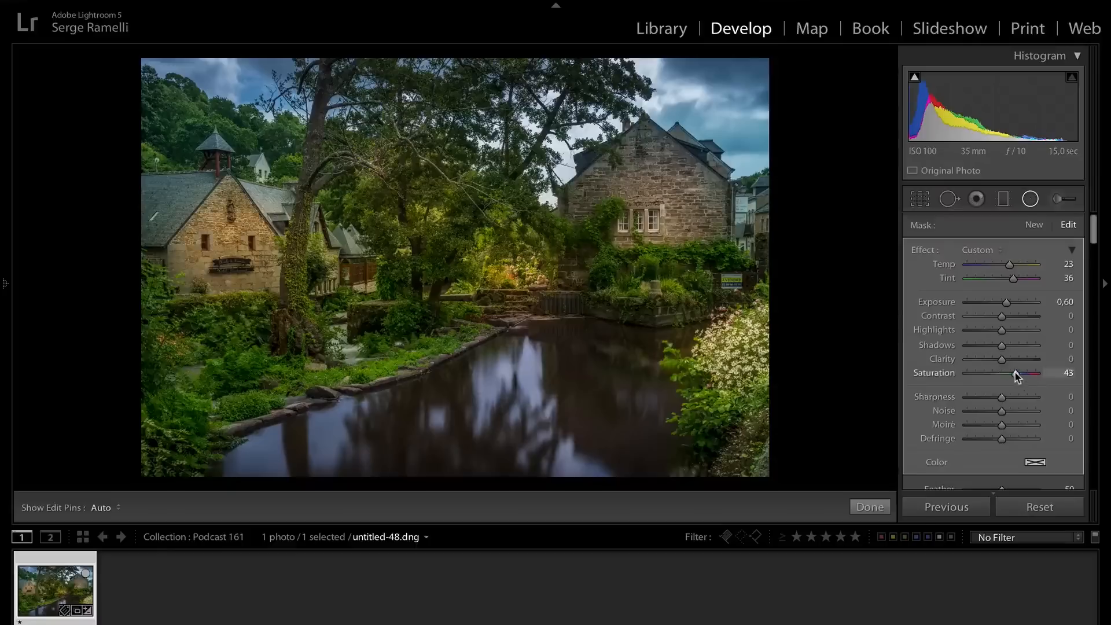
pyautogui.click(651, 214)
pyautogui.moveTo(1021, 376); pyautogui.dragTo(1015, 373)
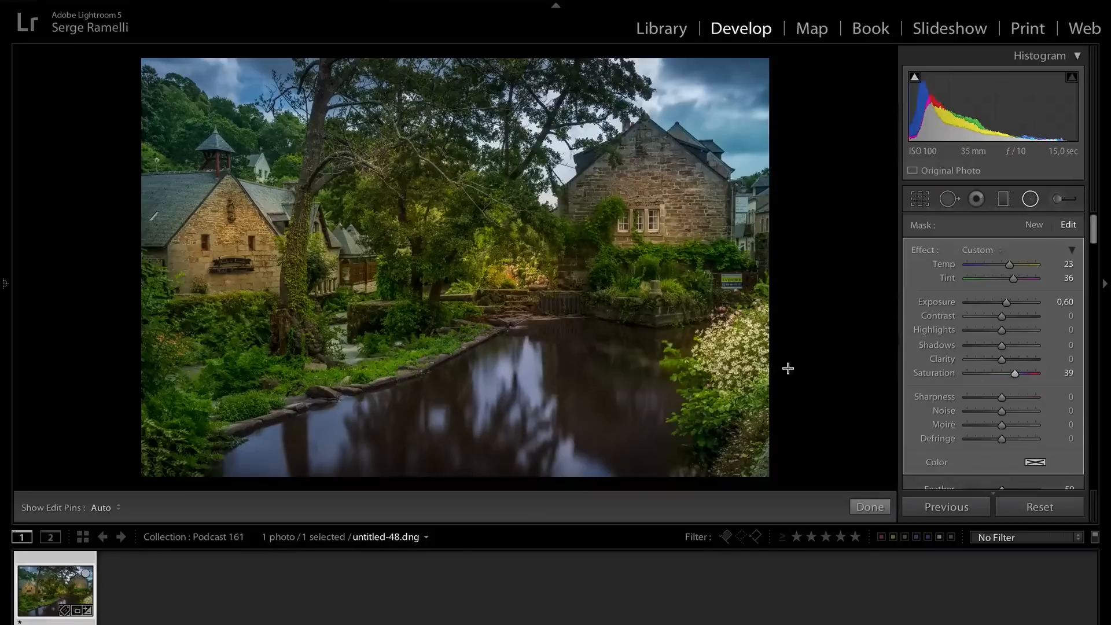
# Raise the radial filters' Saturation to 30 on the white flowers and 34 on both the stone steps' flowers and the tree.
pyautogui.click(732, 352)
pyautogui.moveTo(1002, 373); pyautogui.dragTo(1012, 376)
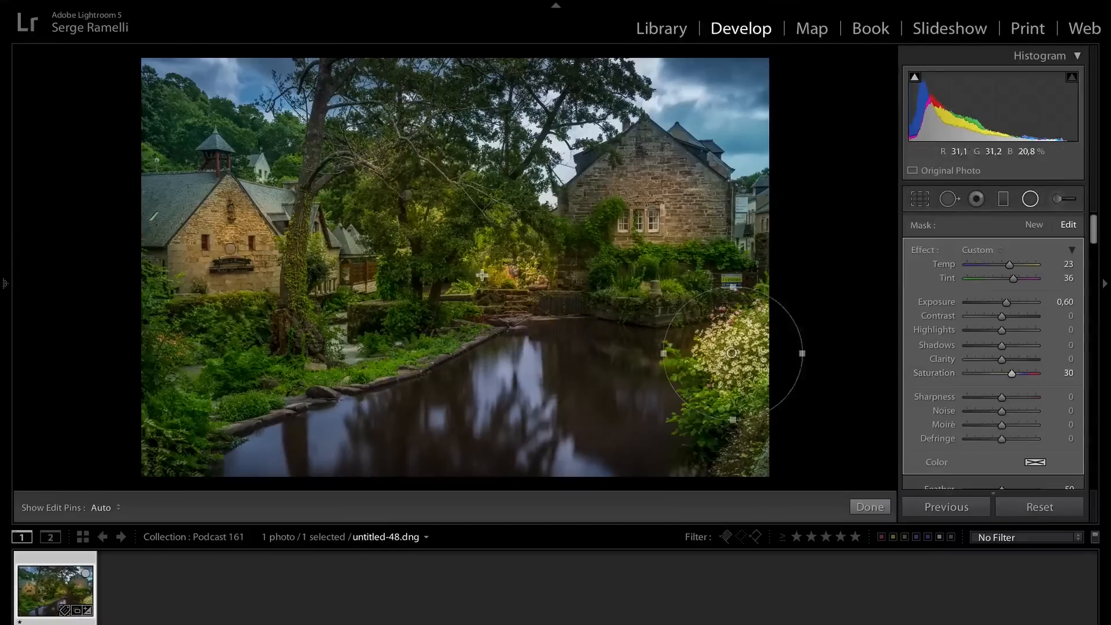
pyautogui.click(516, 270)
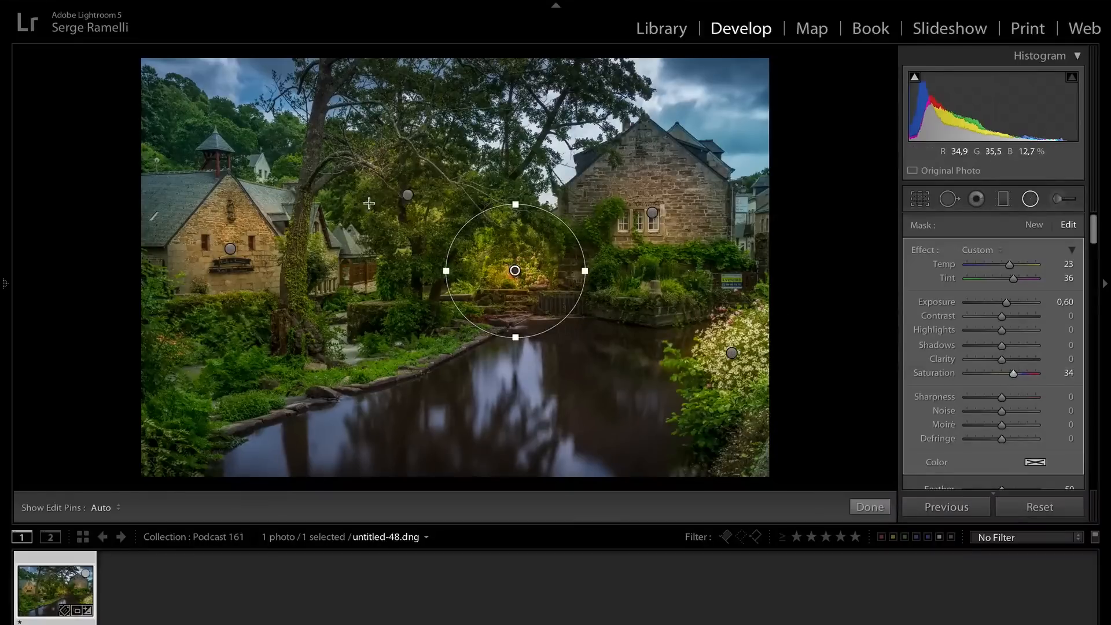
pyautogui.click(408, 195)
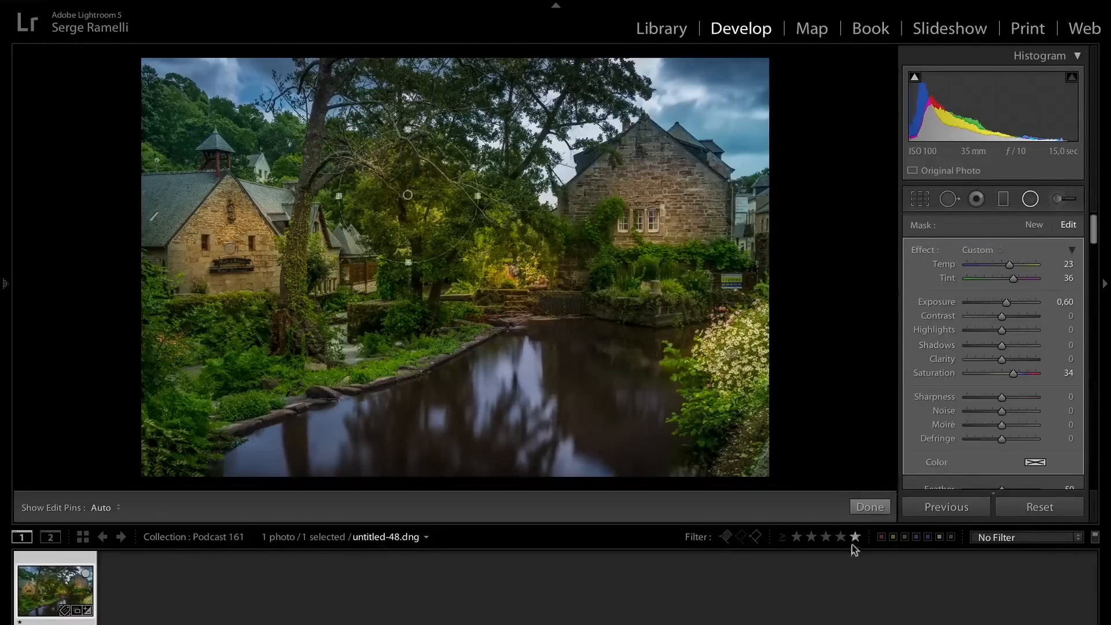
pyautogui.click(870, 507)
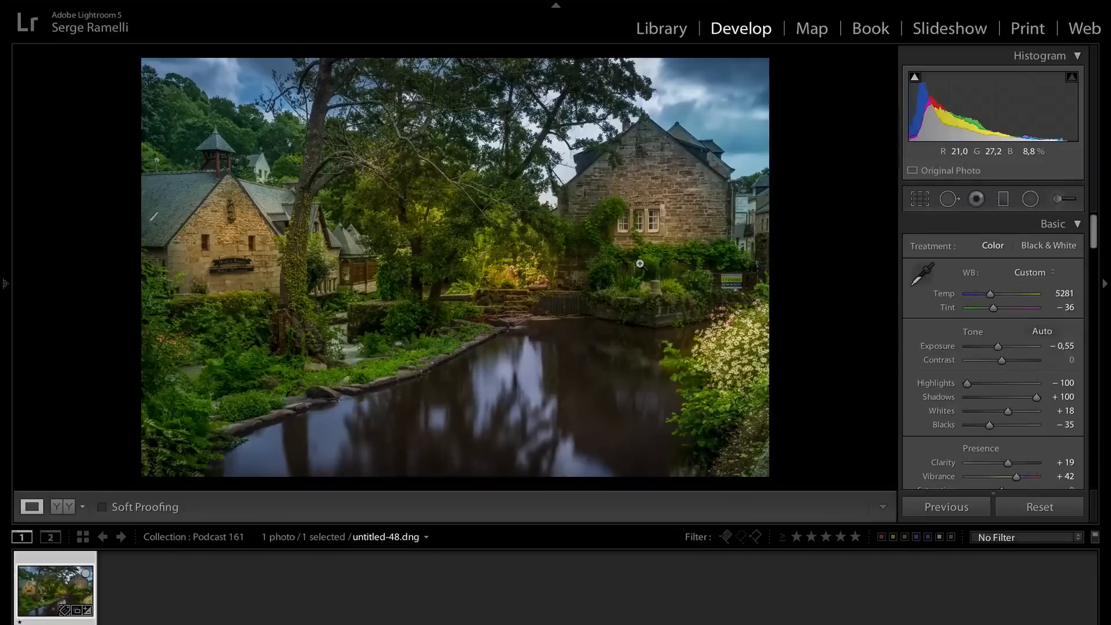
# Check the retouched result against the original photo in the Before view.
pyautogui.press('\\')
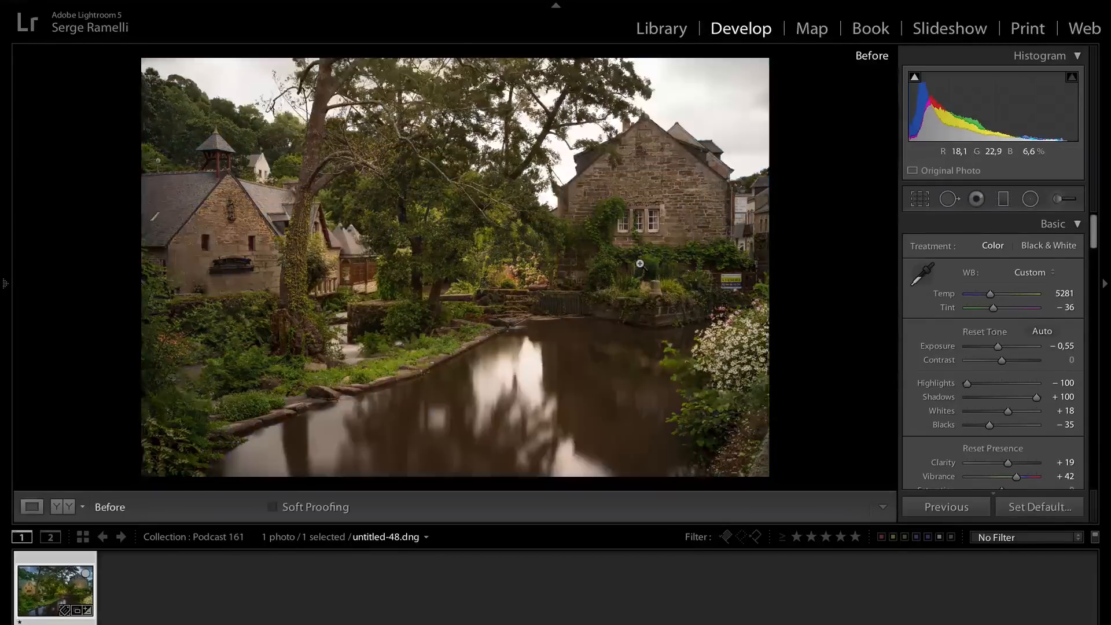
pyautogui.press('\\')
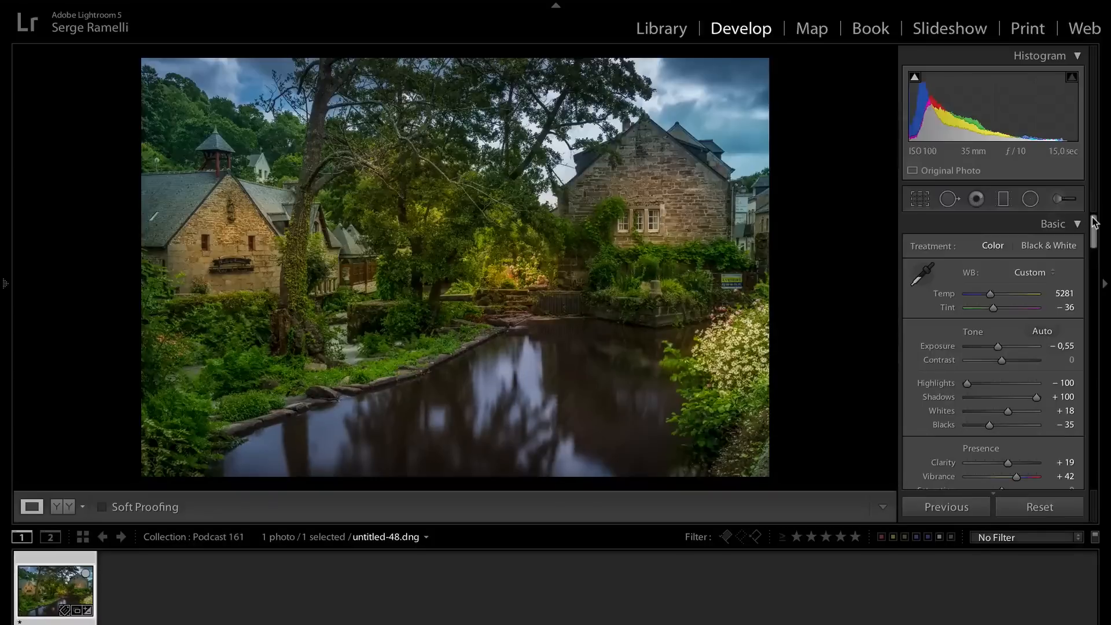
# Set the Graduated Filter over the sky, trees and houses to Temp -19 and Tint 43.
pyautogui.click(1003, 199)
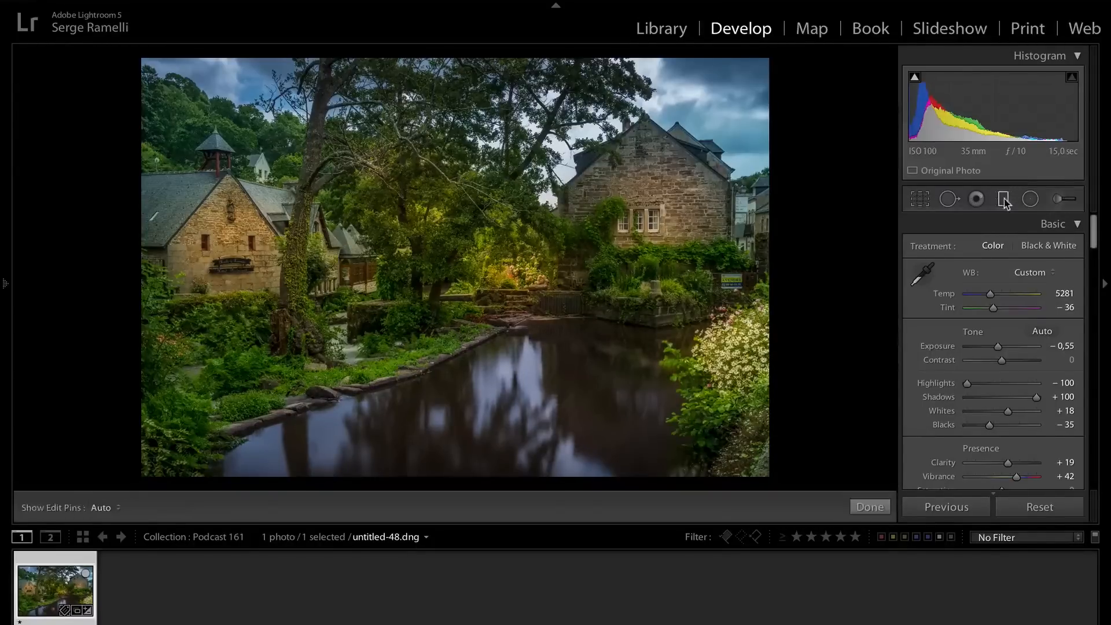
pyautogui.click(551, 202)
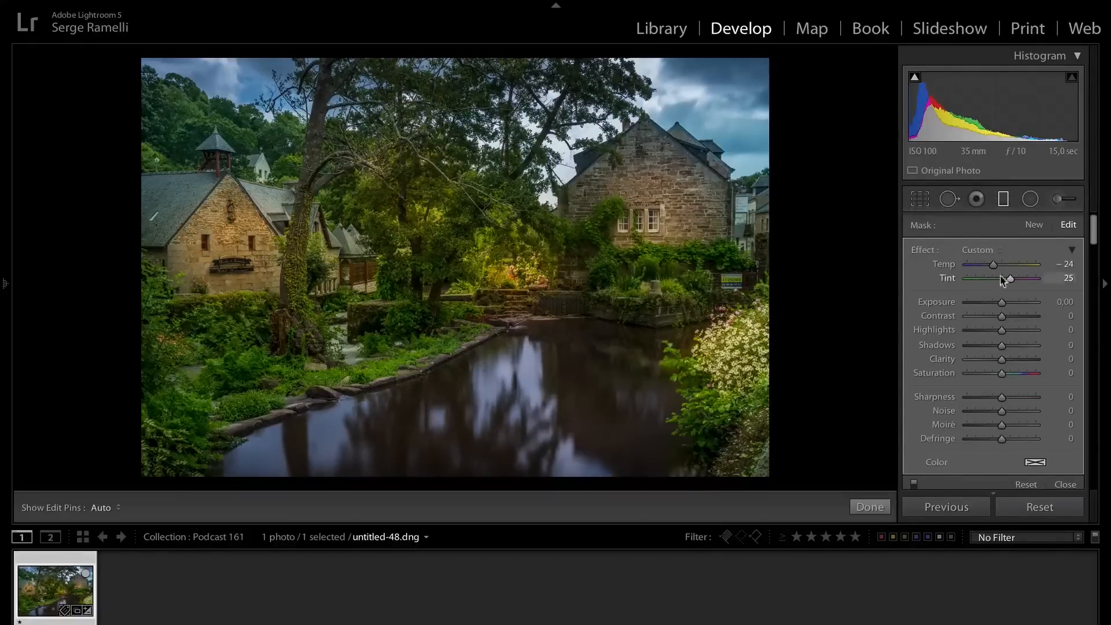
pyautogui.moveTo(1010, 280)
pyautogui.mouseDown()
pyautogui.moveTo(1024, 282)
pyautogui.moveTo(984, 281)
pyautogui.moveTo(1039, 282)
pyautogui.moveTo(997, 265)
pyautogui.mouseUp()
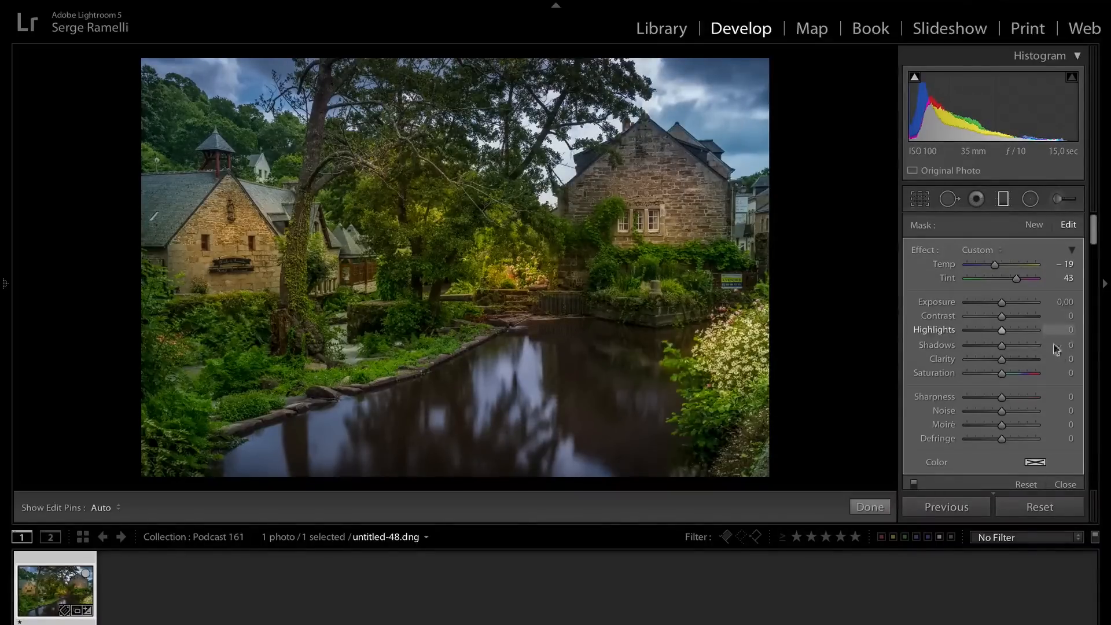
# Brighten the water reflections, surrounding foliage and small house with the Adjustment Brush at Exposure 0.60, Size 13.9 and Feather 100.
pyautogui.click(1066, 485)
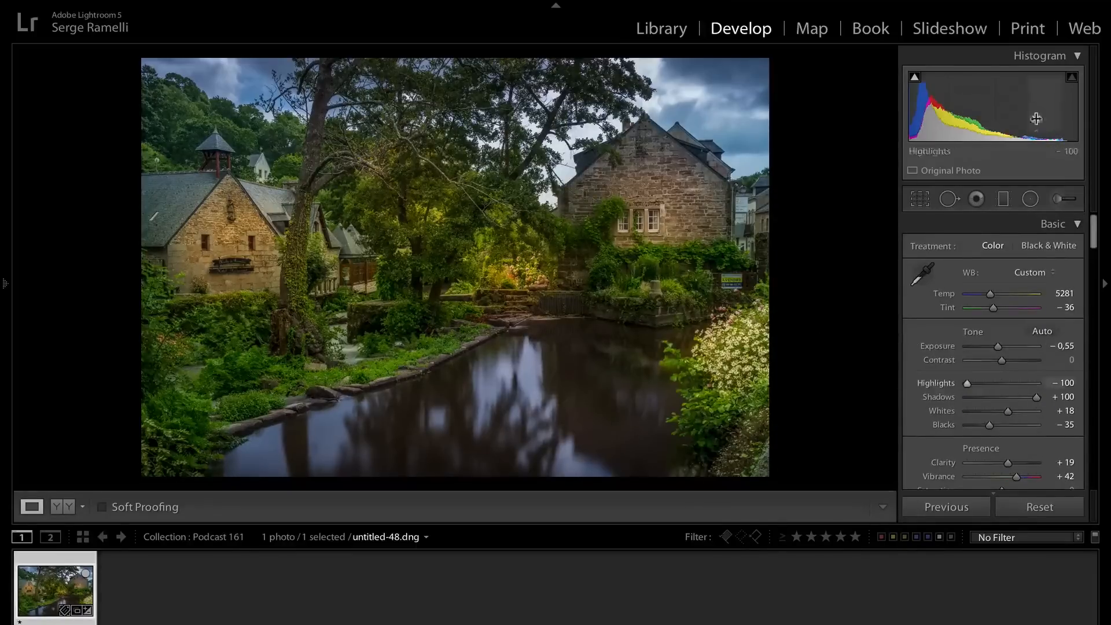
pyautogui.click(1062, 199)
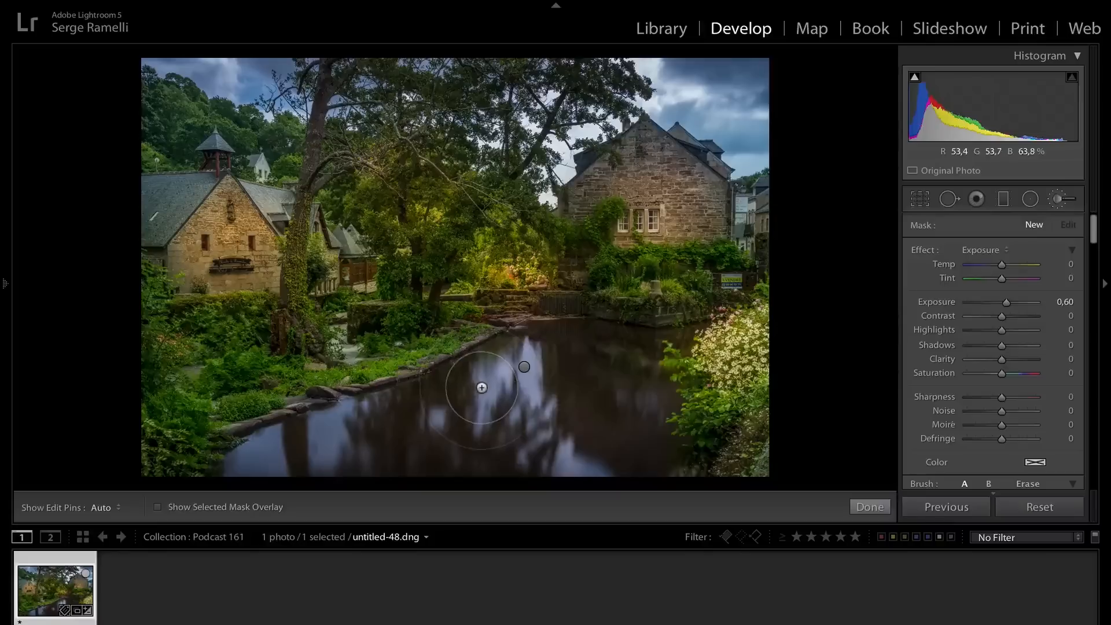
pyautogui.moveTo(1094, 238); pyautogui.dragTo(1096, 259)
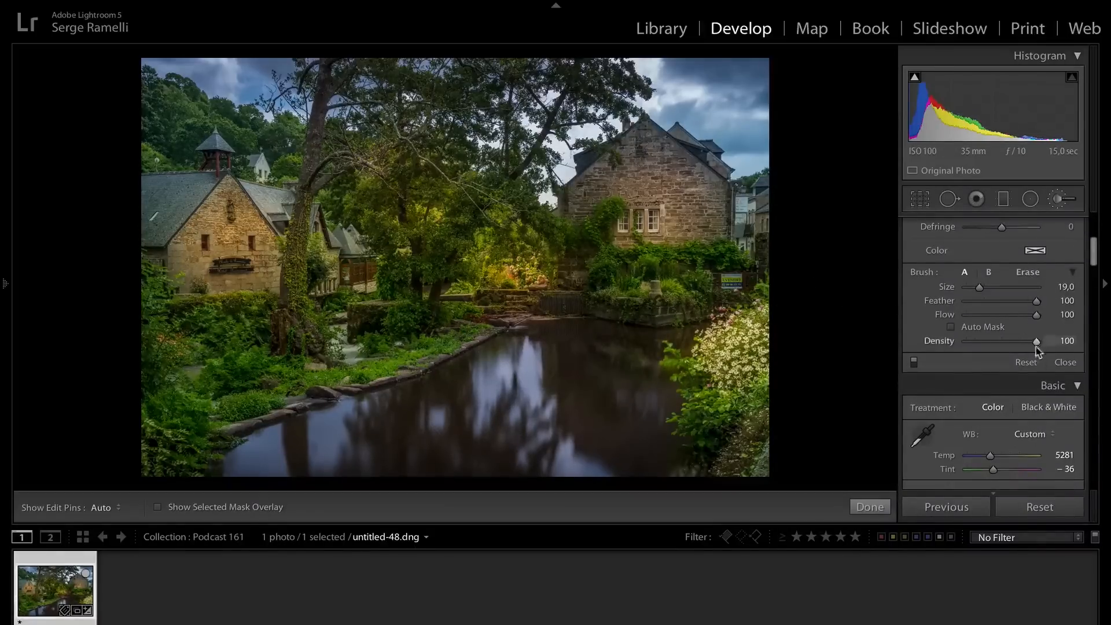
pyautogui.moveTo(979, 290); pyautogui.dragTo(975, 290)
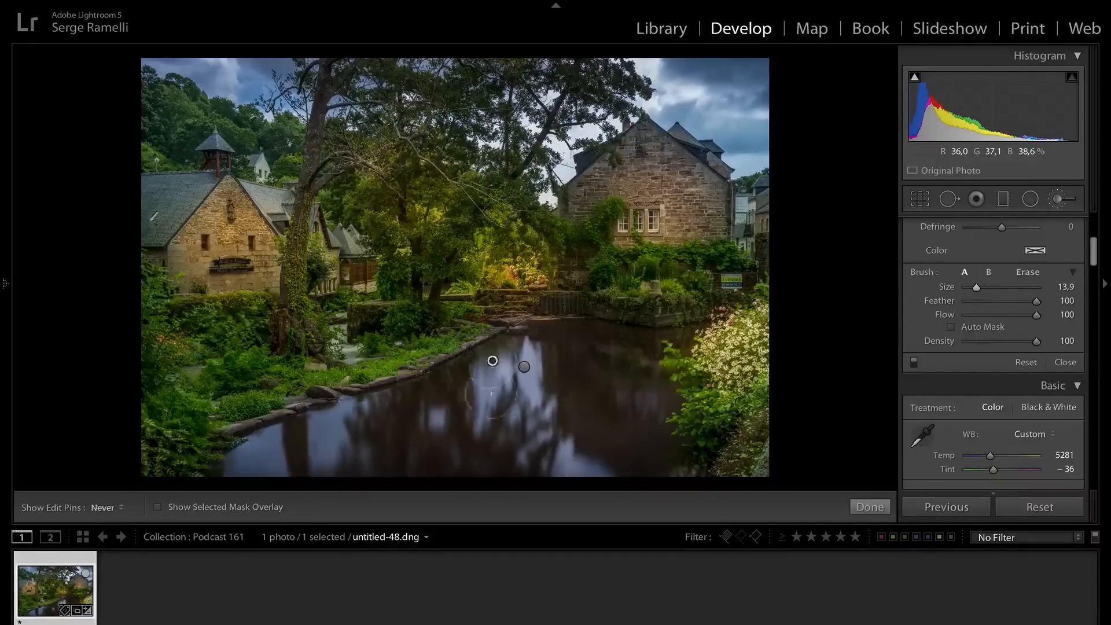
pyautogui.press('h')
pyautogui.moveTo(599, 476)
pyautogui.mouseDown()
pyautogui.moveTo(371, 442)
pyautogui.moveTo(306, 445)
pyautogui.moveTo(256, 482)
pyautogui.moveTo(249, 455)
pyautogui.moveTo(275, 454)
pyautogui.moveTo(250, 467)
pyautogui.moveTo(297, 443)
pyautogui.moveTo(332, 411)
pyautogui.moveTo(314, 447)
pyautogui.mouseUp()
pyautogui.press('h')
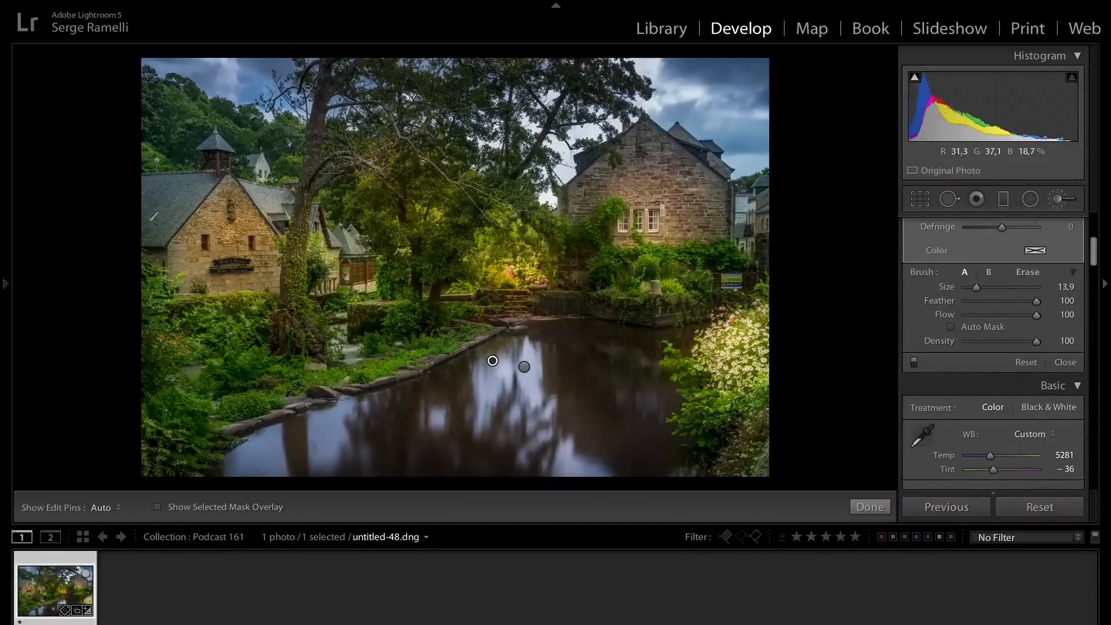
pyautogui.moveTo(227, 167); pyautogui.dragTo(348, 214)
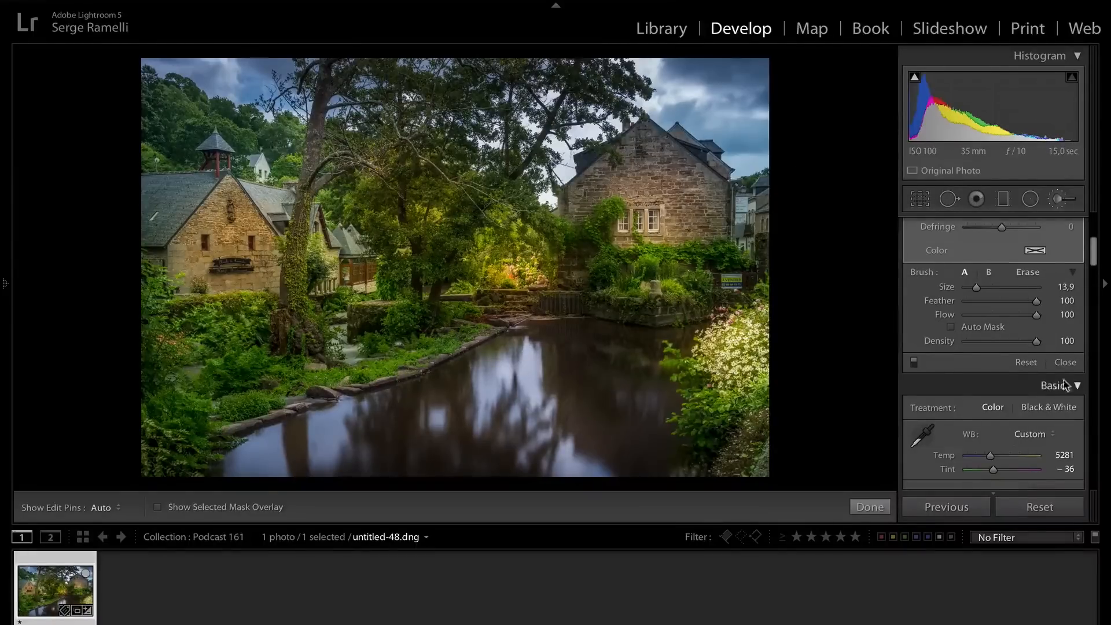
pyautogui.click(1067, 362)
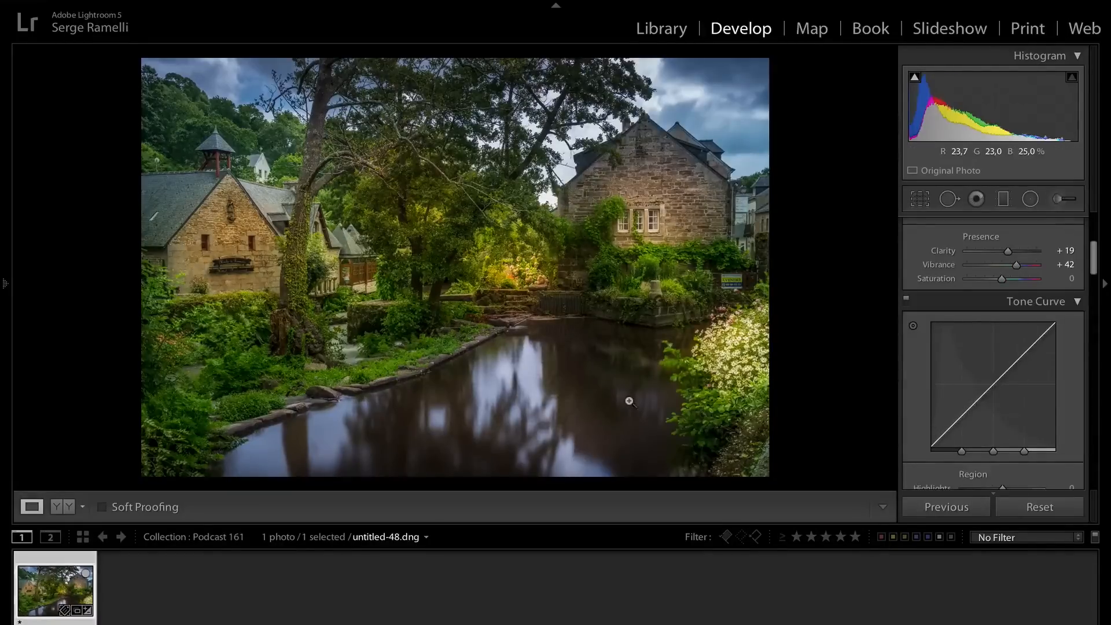
# Compare the brushed photo with its Before view and examine it enlarged with the surrounding panels hidden.
pyautogui.press('\\')
pyautogui.press('\\')
pyautogui.press('\\')
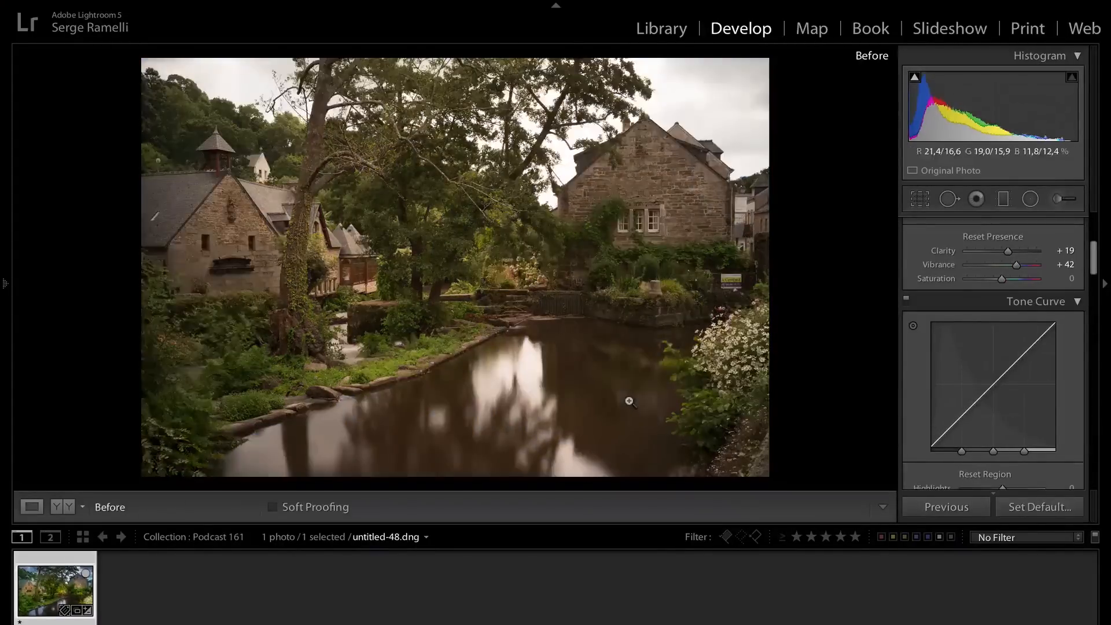
pyautogui.press('\\')
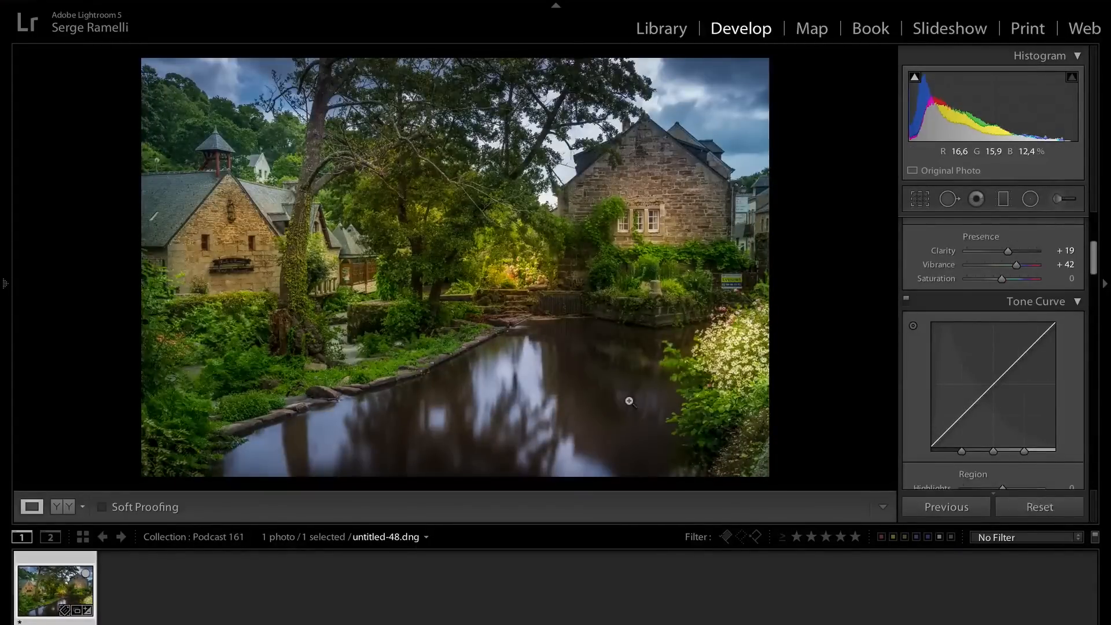
pyautogui.hotkey('shift', 'Tab')
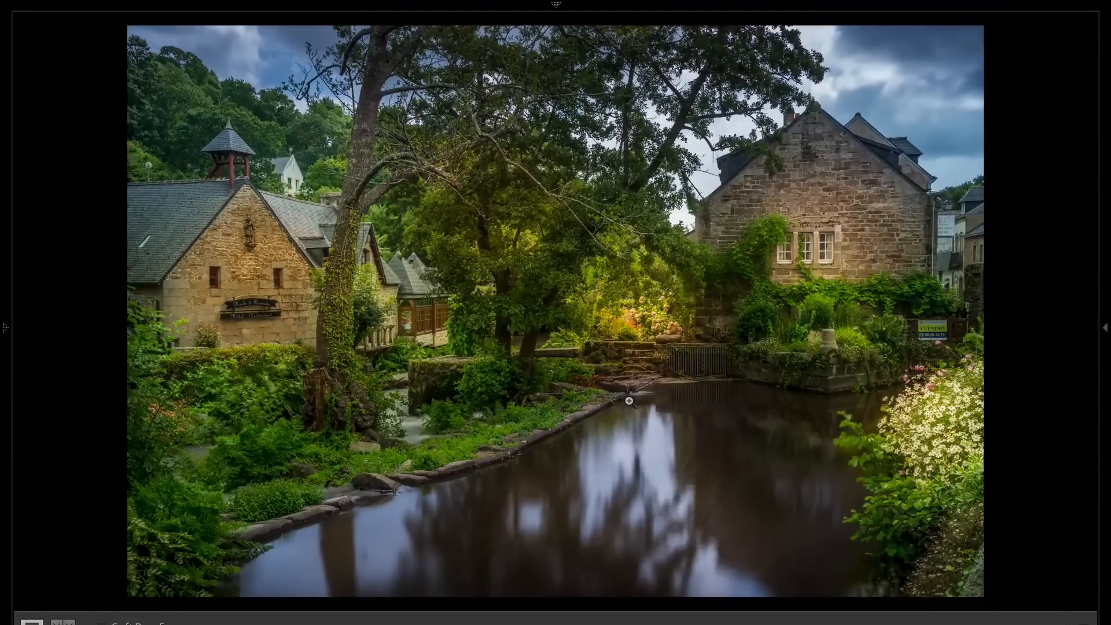
pyautogui.hotkey('shift', 'Tab')
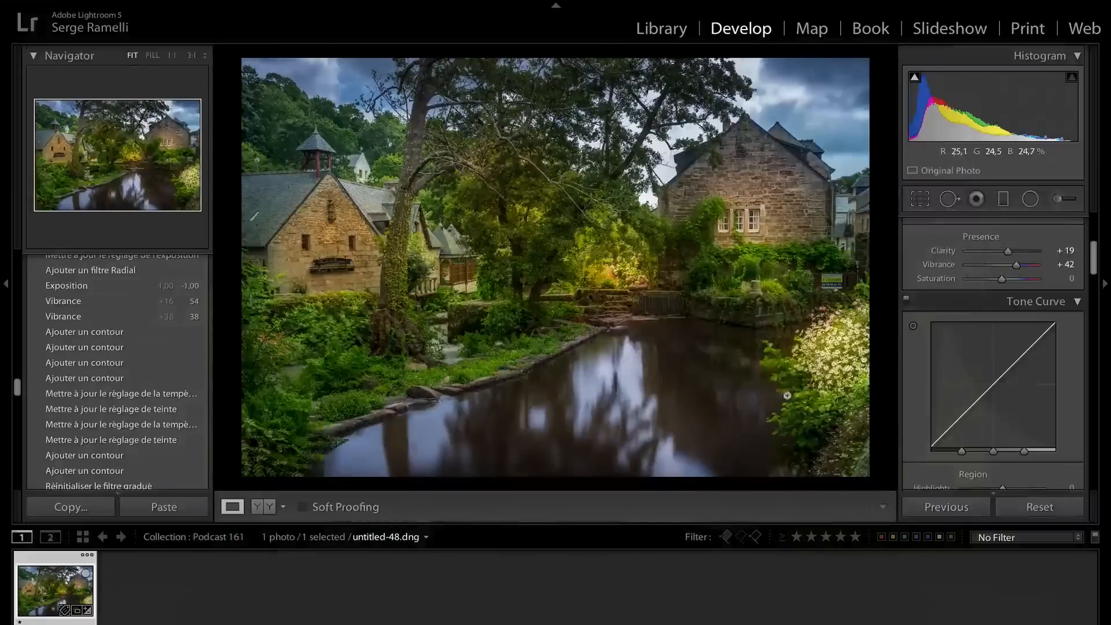
# Set the Sharpening Amount to 95 and Luminance noise reduction to 4, judging the stone steps and flowers at 1:1.
pyautogui.click(671, 284)
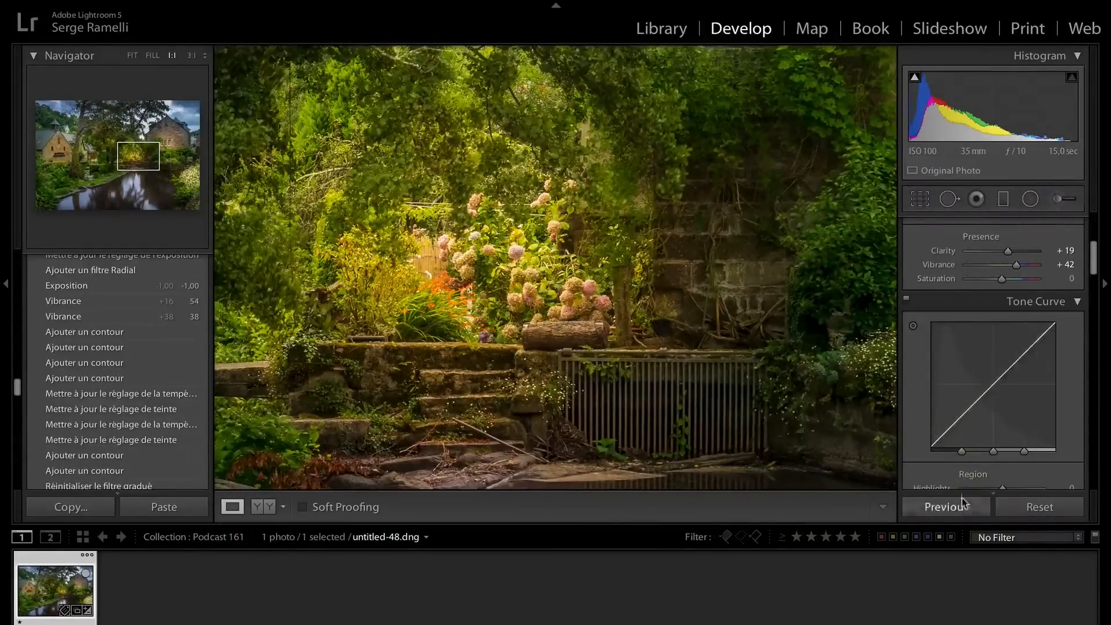
pyautogui.moveTo(1093, 264); pyautogui.dragTo(1079, 387)
pyautogui.moveTo(979, 338); pyautogui.dragTo(1007, 339)
pyautogui.moveTo(967, 417); pyautogui.dragTo(974, 418)
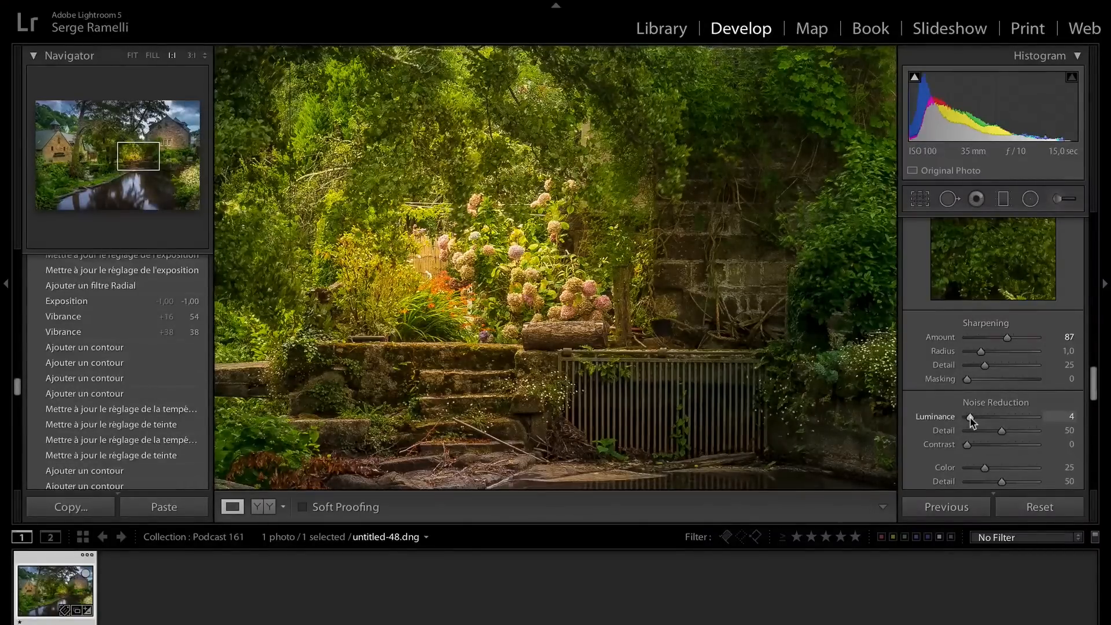
pyautogui.moveTo(1010, 339); pyautogui.dragTo(1014, 339)
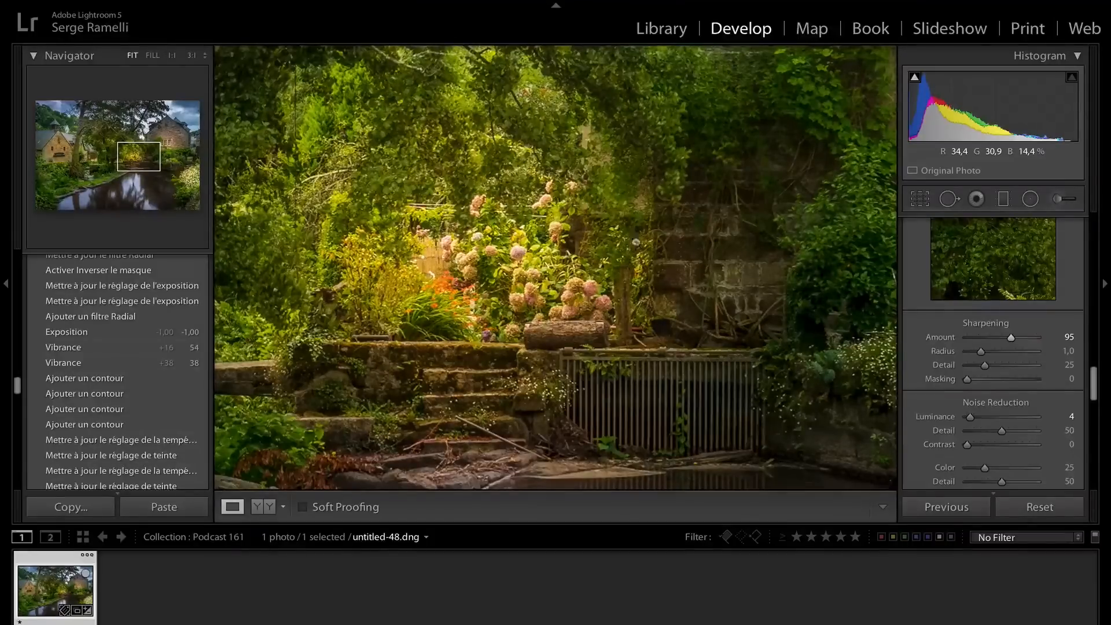
pyautogui.click(572, 216)
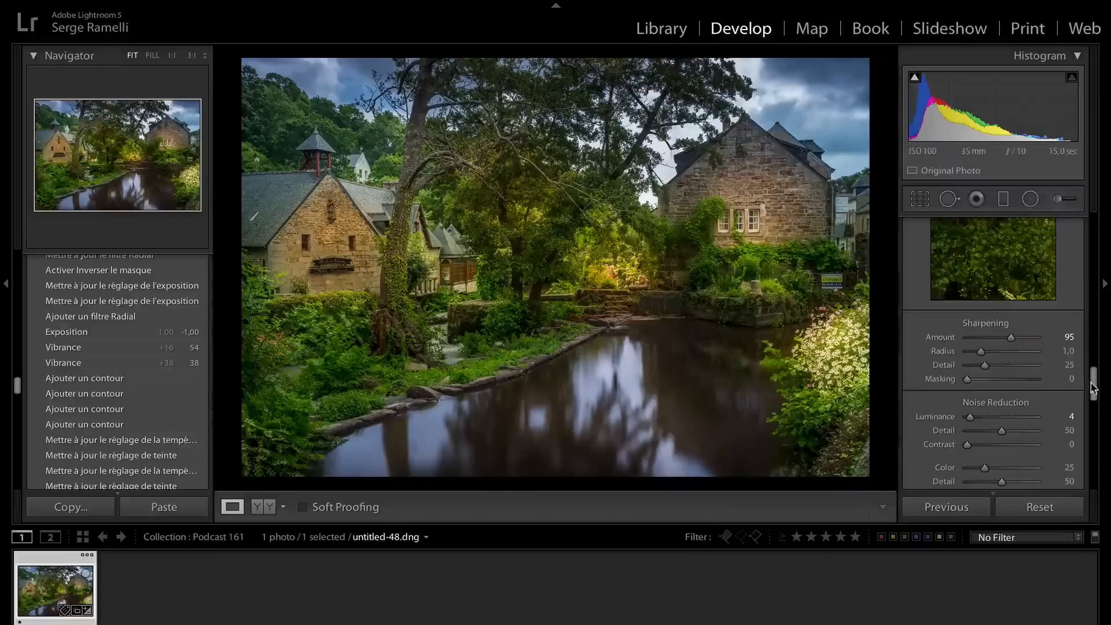
# Lower the photo's overall Clarity to +7 and compare the result with the Before view.
pyautogui.moveTo(1093, 385); pyautogui.dragTo(1092, 215)
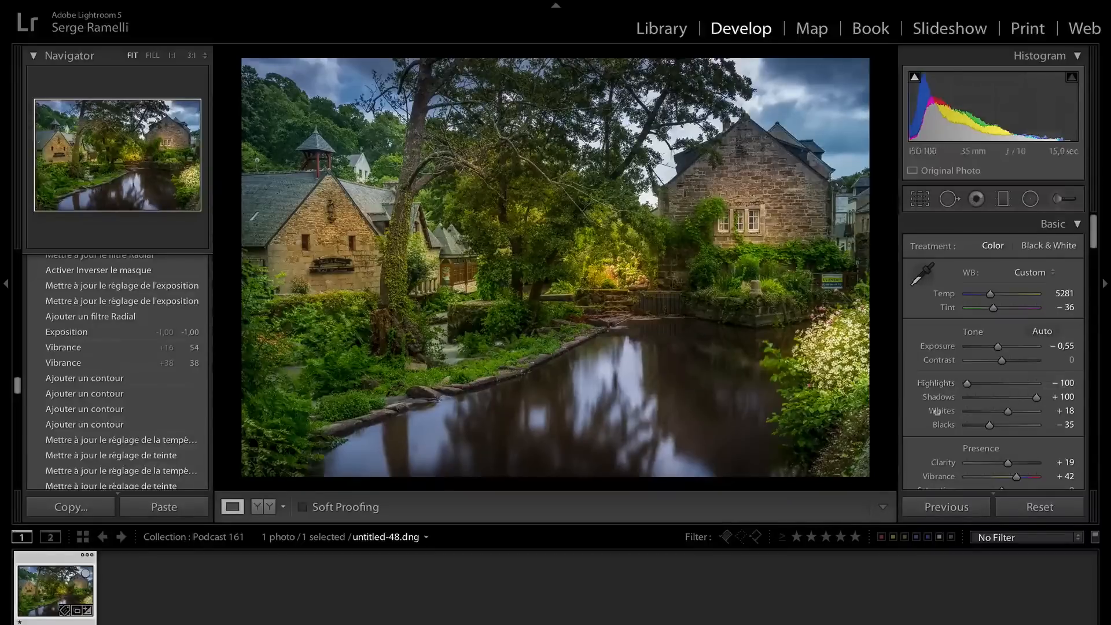
pyautogui.moveTo(1008, 463); pyautogui.dragTo(1005, 464)
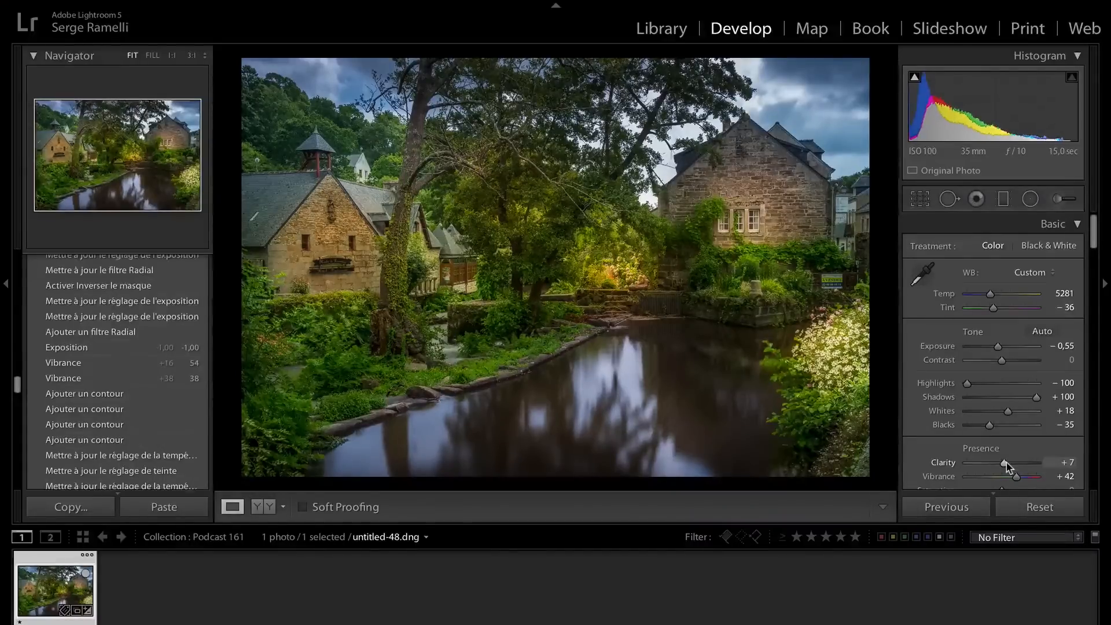
pyautogui.press('\\')
pyautogui.press('\\')
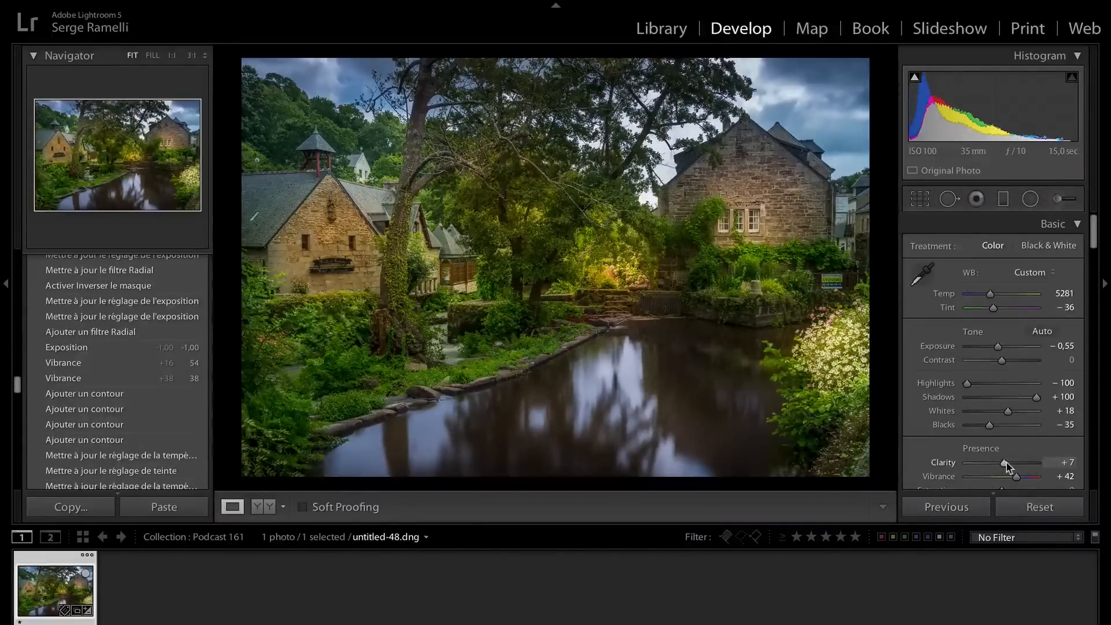